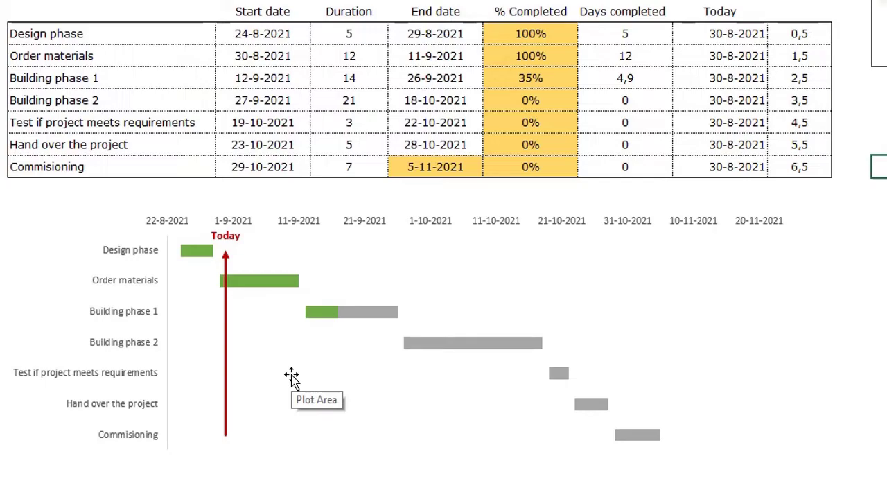
Examine the project table column by column: tasks, start date, duration, end date, % completed, days completed and today
{"action": "left_click_drag", "start_coordinate": [76, 33], "coordinate": [790, 166]}
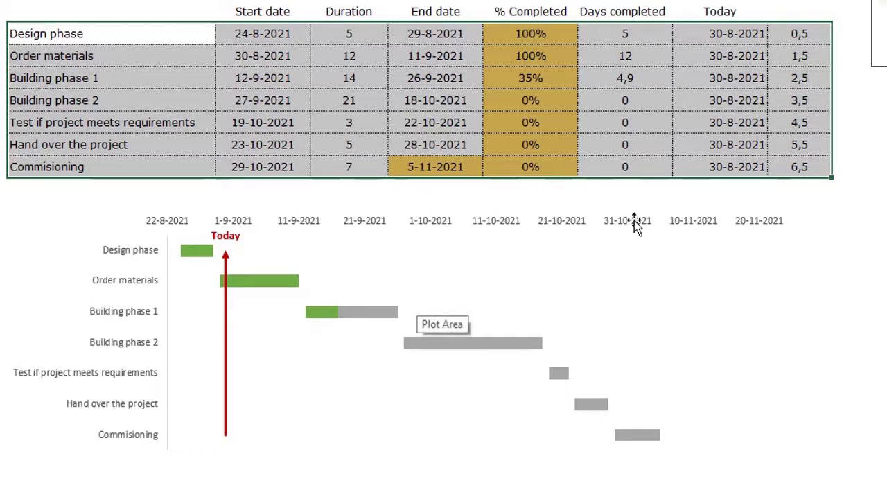
{"action": "left_click", "coordinate": [878, 144]}
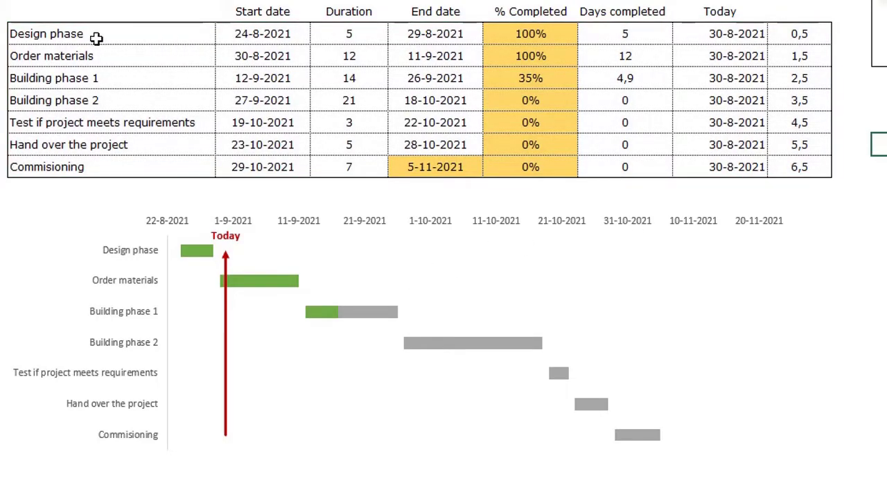
{"action": "left_click_drag", "start_coordinate": [96, 33], "coordinate": [73, 166]}
{"action": "left_click_drag", "start_coordinate": [286, 36], "coordinate": [286, 166]}
{"action": "left_click", "coordinate": [347, 36]}
{"action": "left_click_drag", "start_coordinate": [347, 36], "coordinate": [350, 161]}
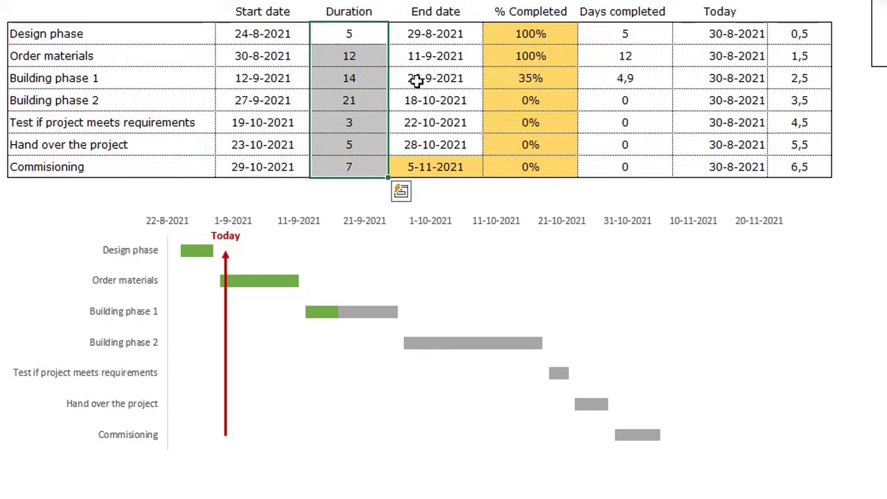
{"action": "left_click_drag", "start_coordinate": [432, 32], "coordinate": [427, 159]}
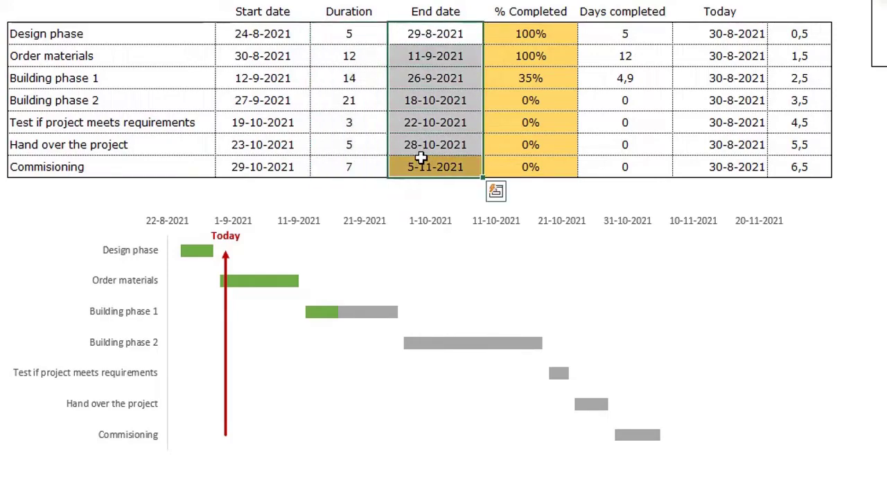
{"action": "left_click_drag", "start_coordinate": [525, 36], "coordinate": [530, 159]}
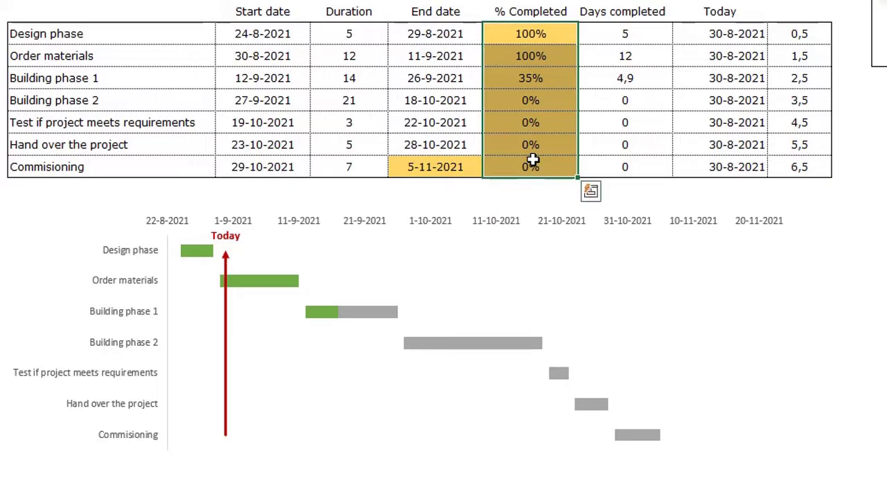
{"action": "left_click", "coordinate": [616, 35]}
{"action": "left_click_drag", "start_coordinate": [615, 34], "coordinate": [617, 162]}
{"action": "left_click_drag", "start_coordinate": [697, 33], "coordinate": [701, 161]}
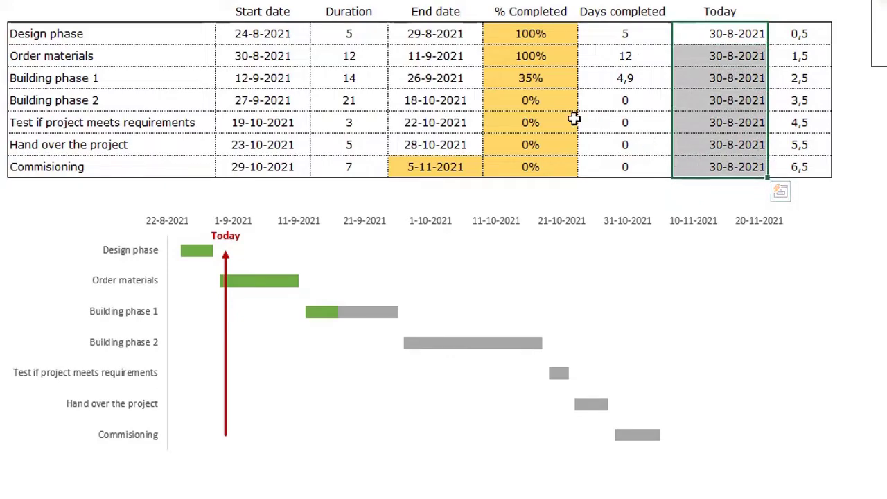
Set the end date of the Commisioning task to 7-11-2021
{"action": "left_click", "coordinate": [431, 167]}
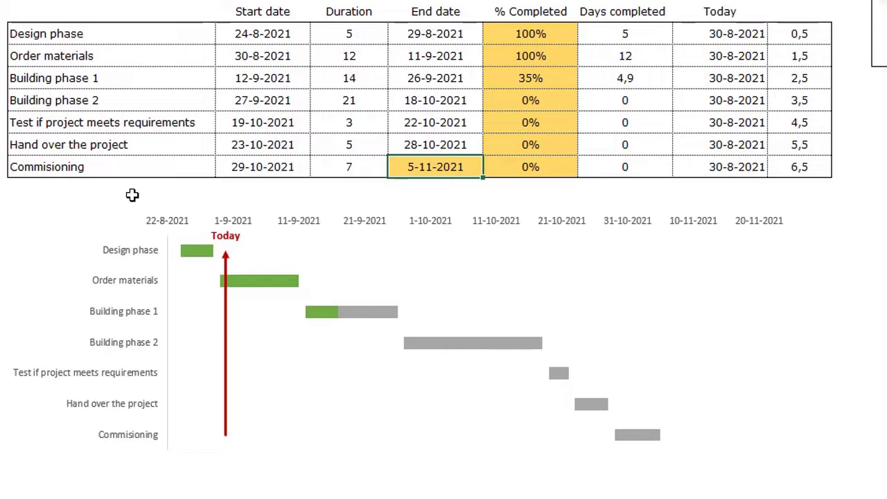
{"action": "type", "text": "7-"}
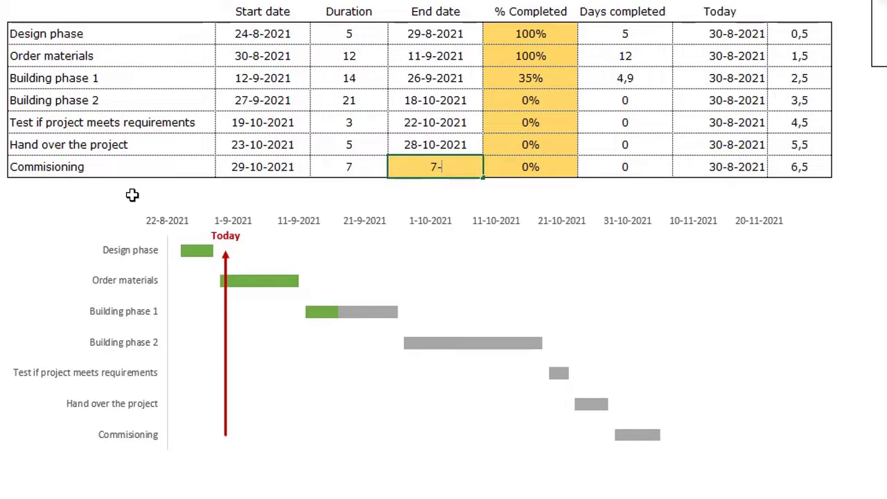
{"action": "type", "text": "11"}
{"action": "key", "text": "Return"}
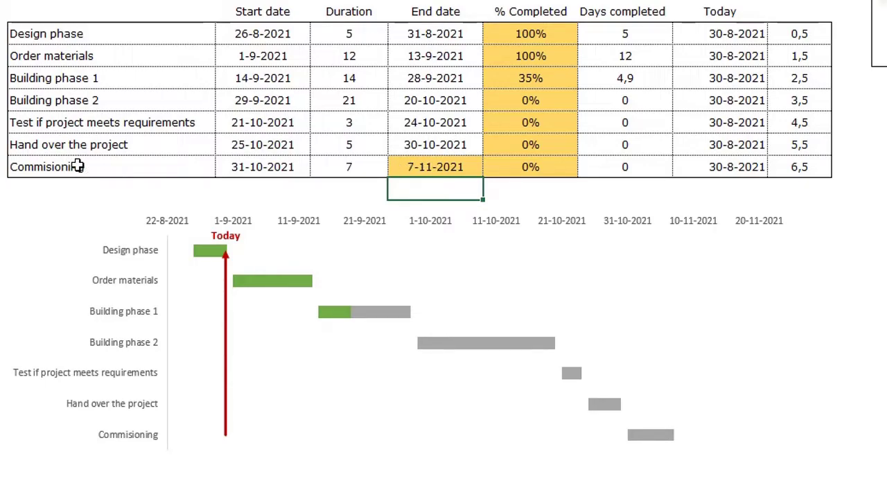
Set the % Completed value of Building phase 1 to 60%
{"action": "left_click_drag", "start_coordinate": [551, 32], "coordinate": [550, 168]}
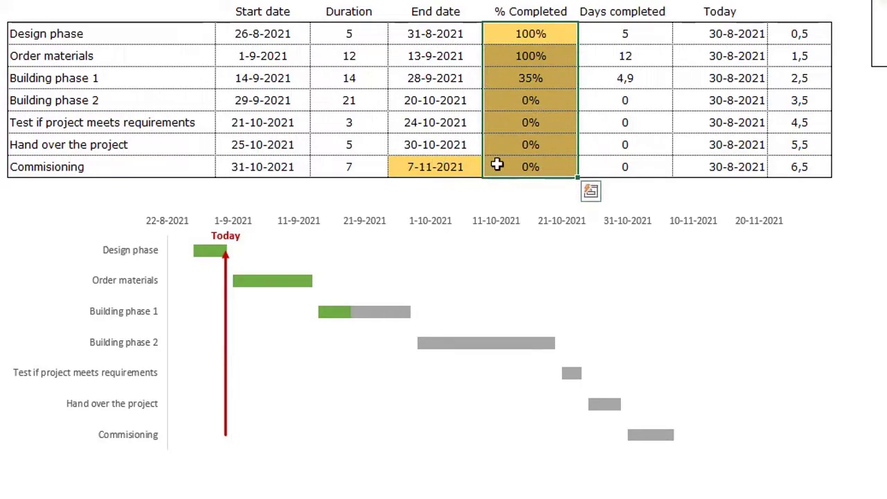
{"action": "left_click", "coordinate": [519, 31]}
{"action": "left_click", "coordinate": [530, 76]}
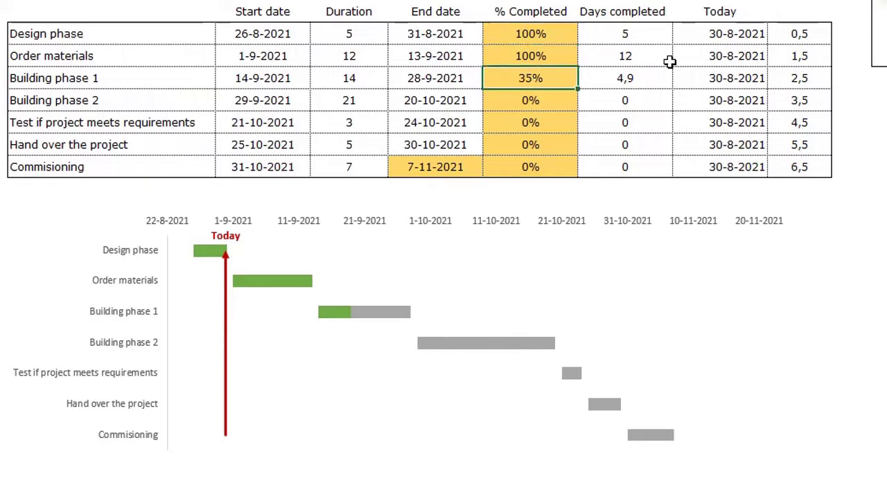
{"action": "type", "text": "60"}
{"action": "key", "text": "Return"}
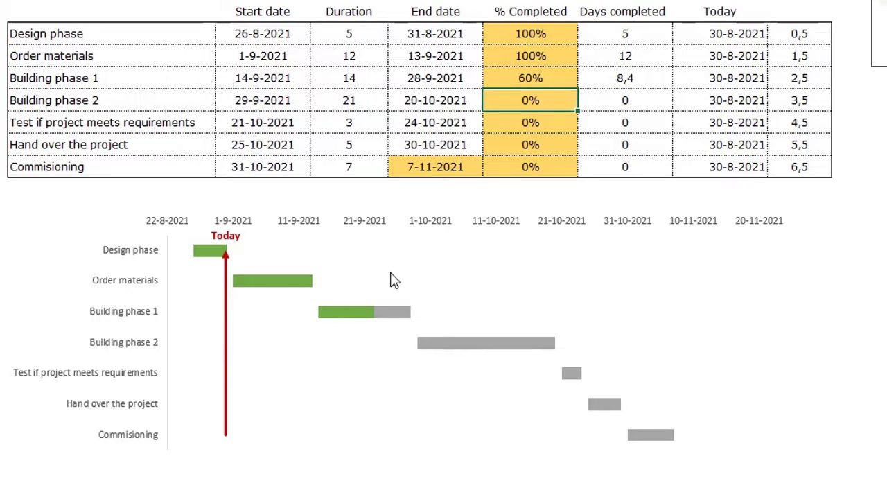
Replace the existing Gantt chart with a new 2-D stacked bar chart that fits the area beneath the project table
{"action": "left_click", "coordinate": [463, 226]}
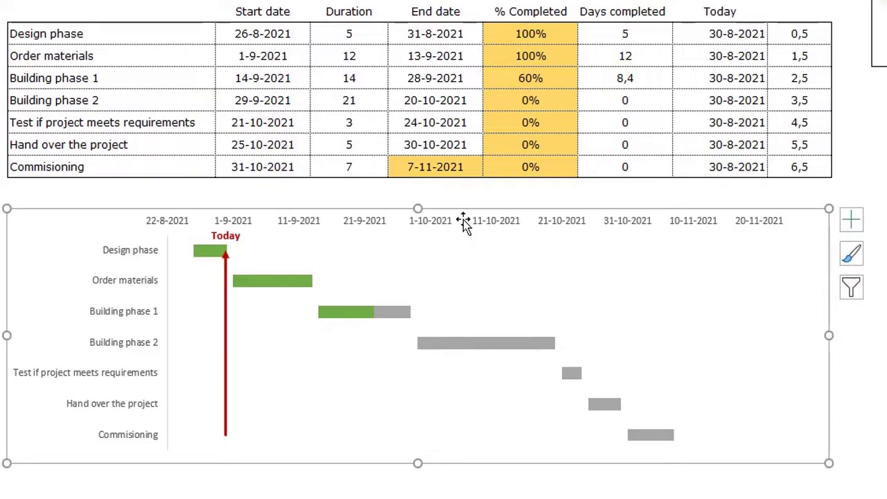
{"action": "key", "text": "Delete"}
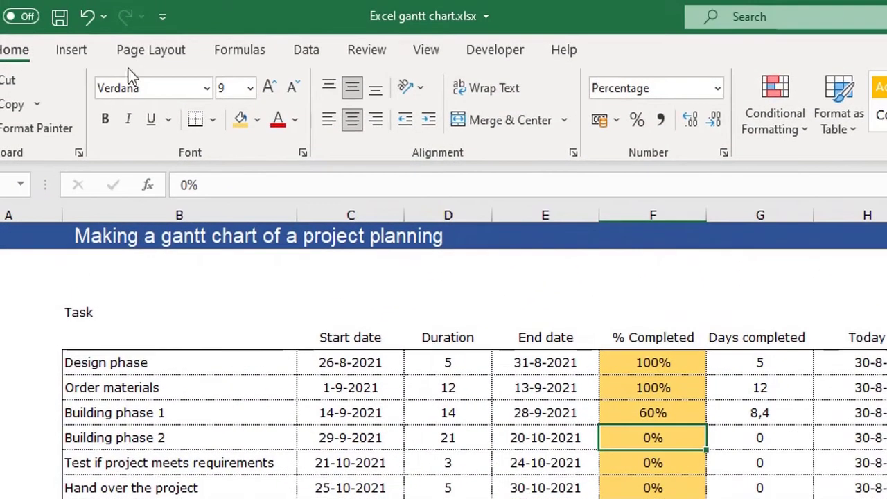
{"action": "left_click", "coordinate": [77, 51]}
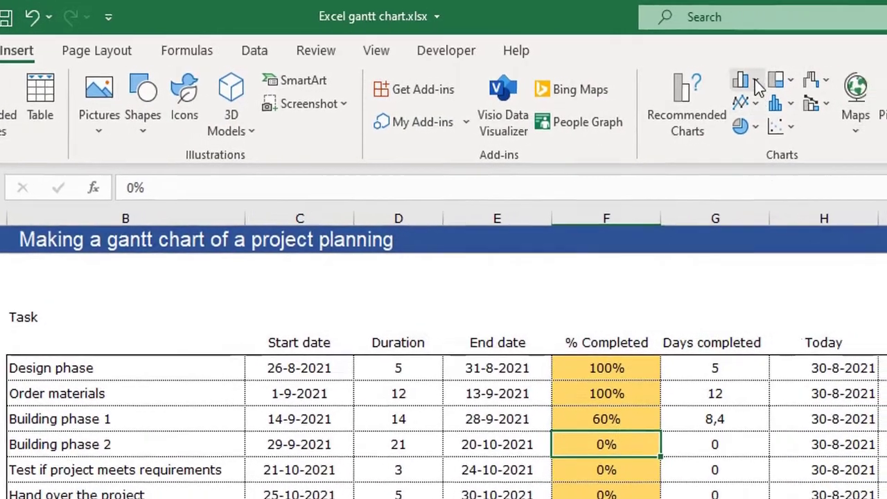
{"action": "left_click", "coordinate": [785, 78]}
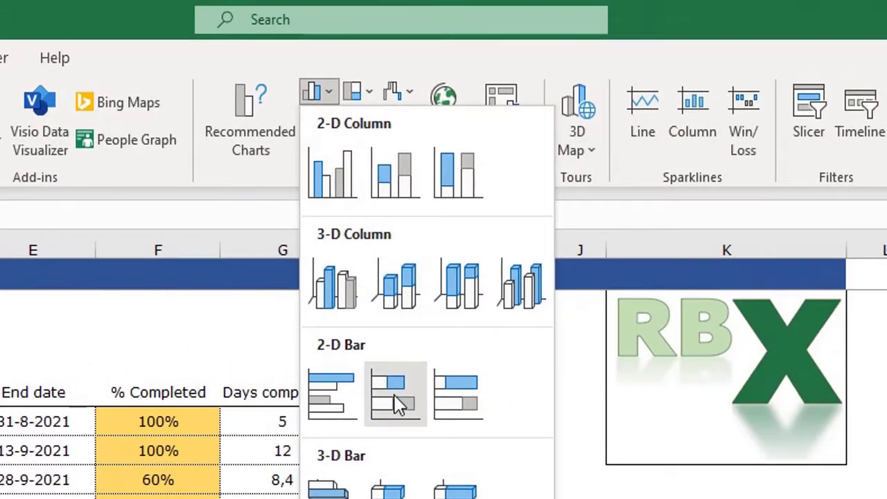
{"action": "left_click", "coordinate": [394, 402]}
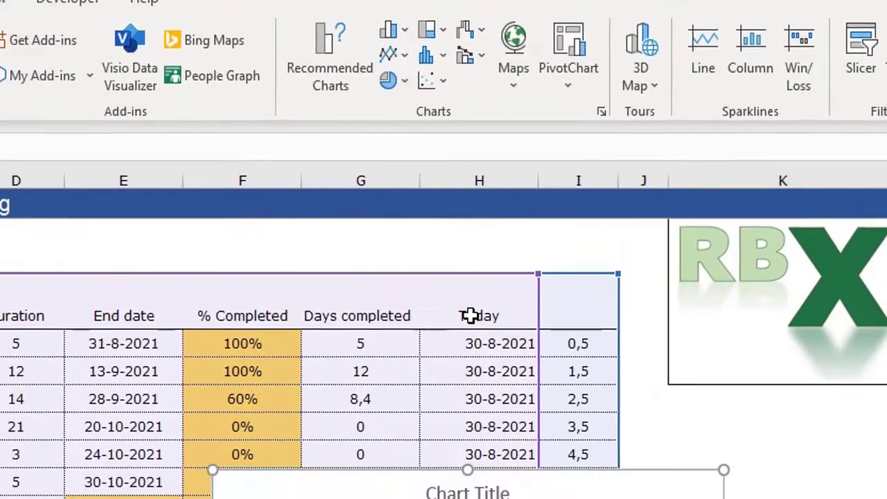
{"action": "left_click_drag", "start_coordinate": [792, 208], "coordinate": [312, 246]}
{"action": "left_click_drag", "start_coordinate": [427, 361], "coordinate": [836, 362]}
Remove the automatically created series from the new chart's data source
{"action": "right_click", "coordinate": [591, 269]}
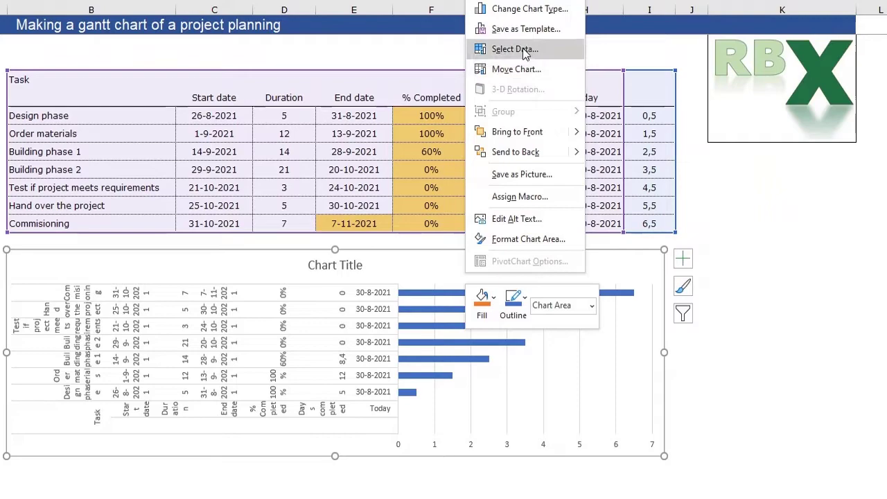
{"action": "left_click", "coordinate": [515, 49]}
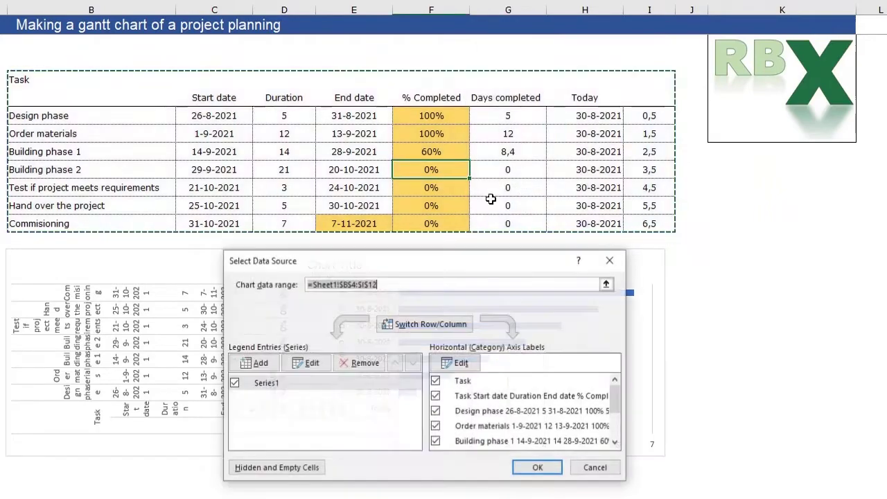
{"action": "left_click", "coordinate": [263, 384]}
{"action": "left_click", "coordinate": [355, 364]}
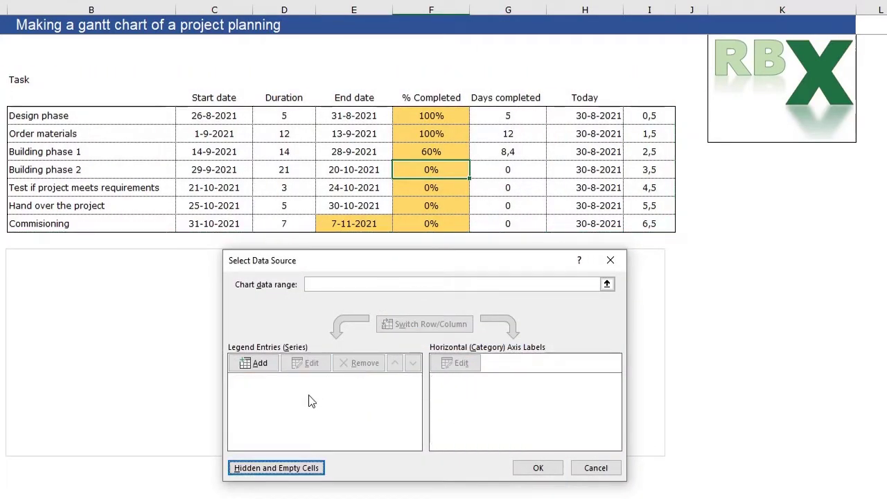
Add a chart series named from the Start date header in C5 with the start dates in C6:C12 as values
{"action": "left_click", "coordinate": [260, 363]}
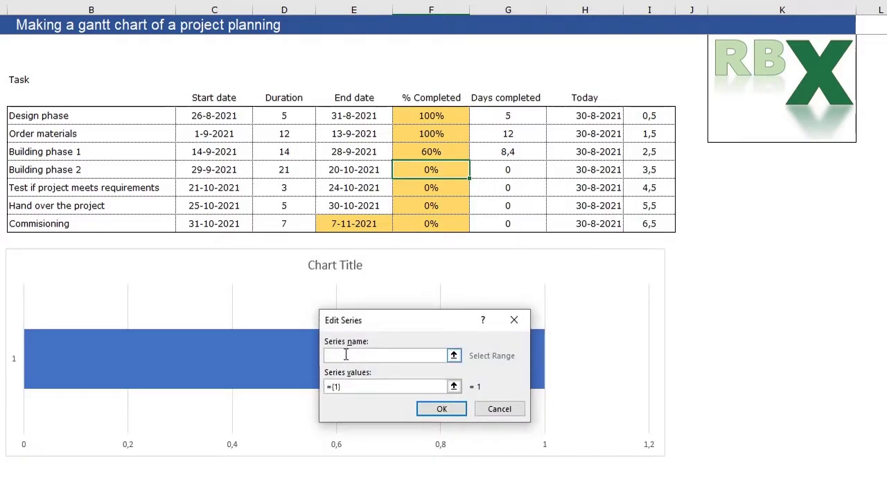
{"action": "left_click", "coordinate": [212, 98]}
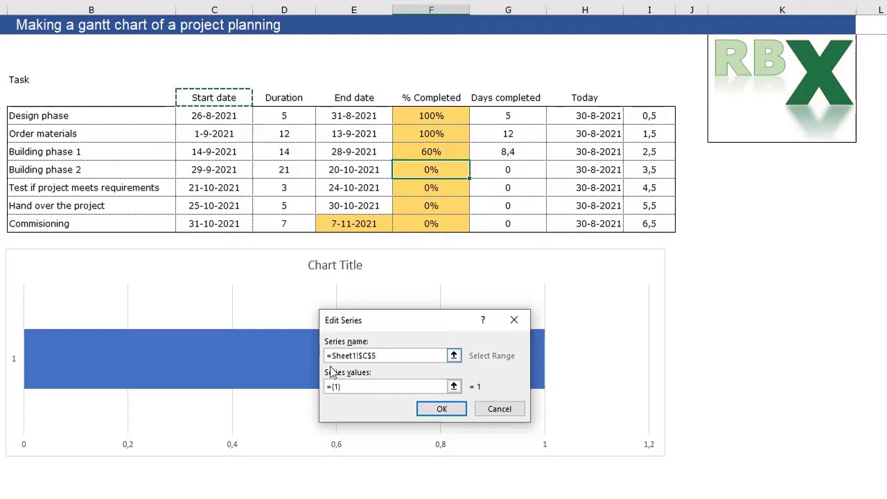
{"action": "left_click", "coordinate": [348, 386]}
{"action": "key", "text": "BackSpace"}
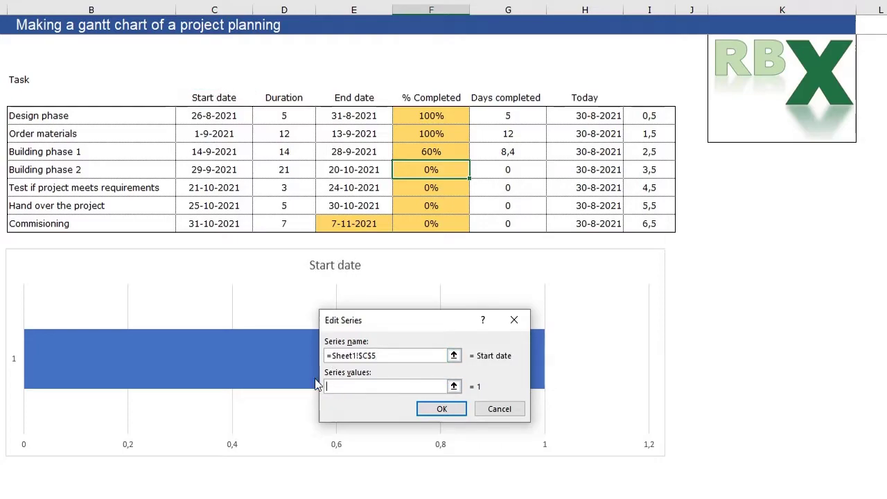
{"action": "left_click_drag", "start_coordinate": [210, 116], "coordinate": [216, 223]}
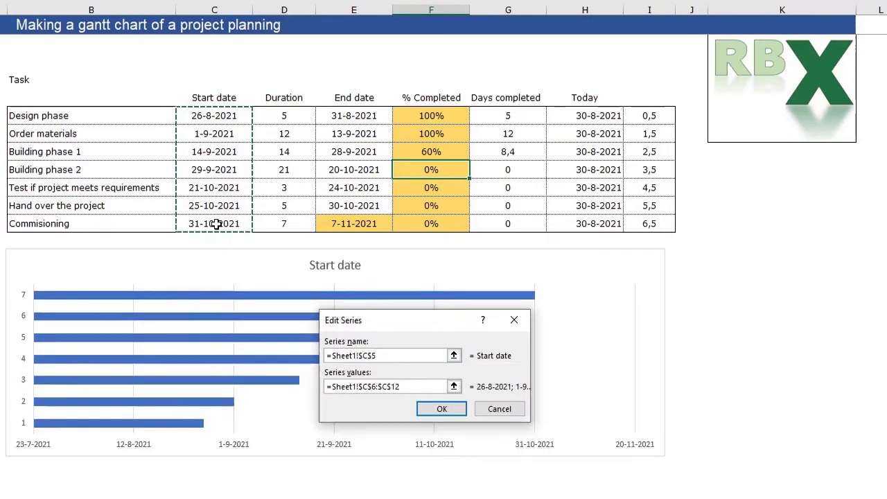
{"action": "key", "text": "Return"}
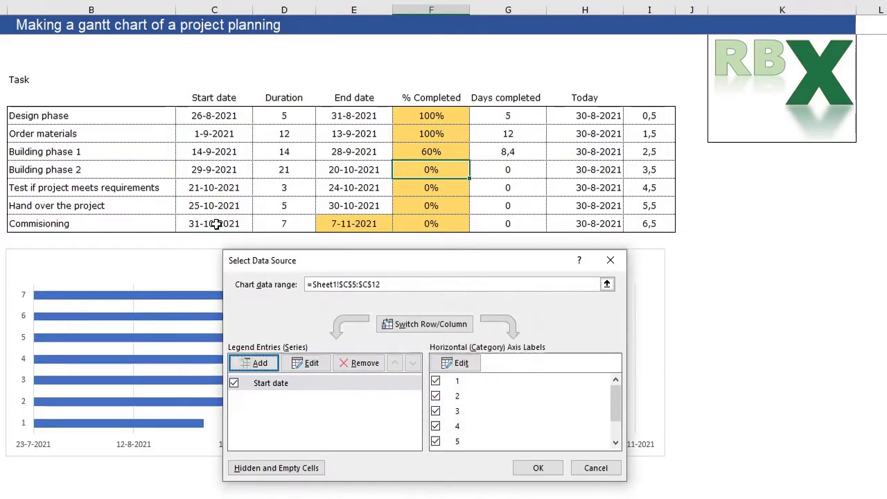
Add a second chart series named from the Duration header in D5 with the durations in D6:D12 as values
{"action": "left_click", "coordinate": [258, 363]}
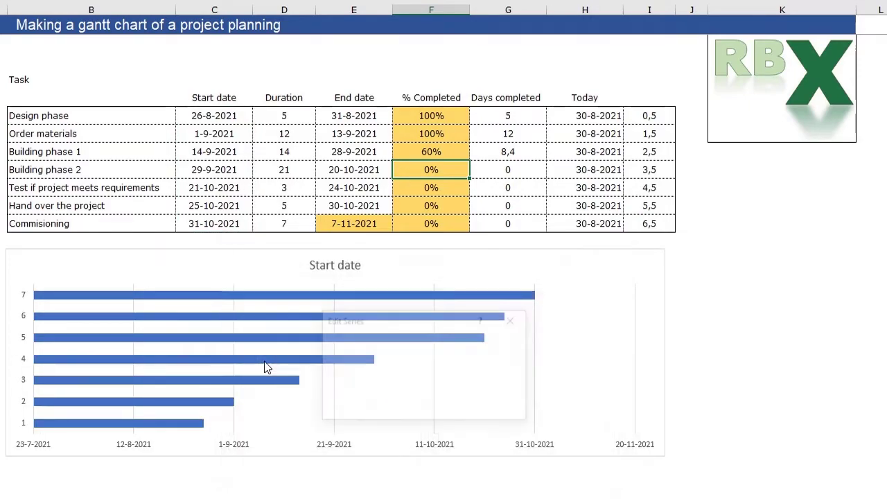
{"action": "left_click", "coordinate": [280, 97]}
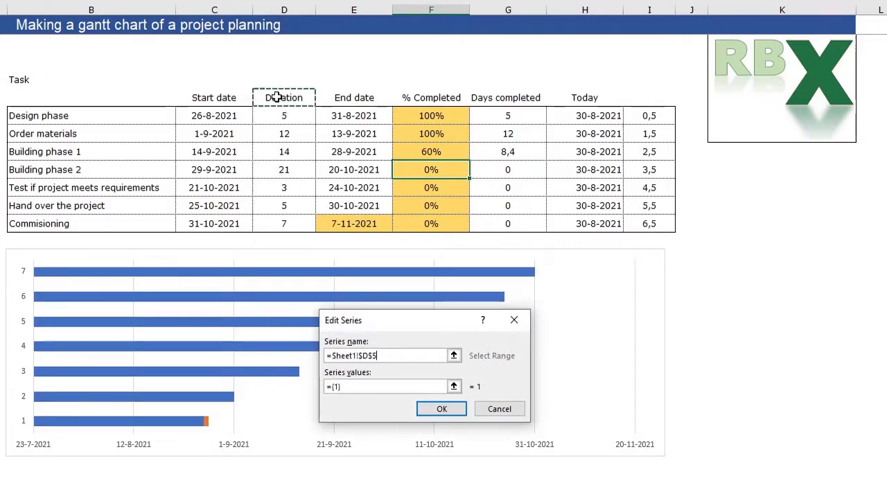
{"action": "left_click_drag", "start_coordinate": [350, 390], "coordinate": [294, 378]}
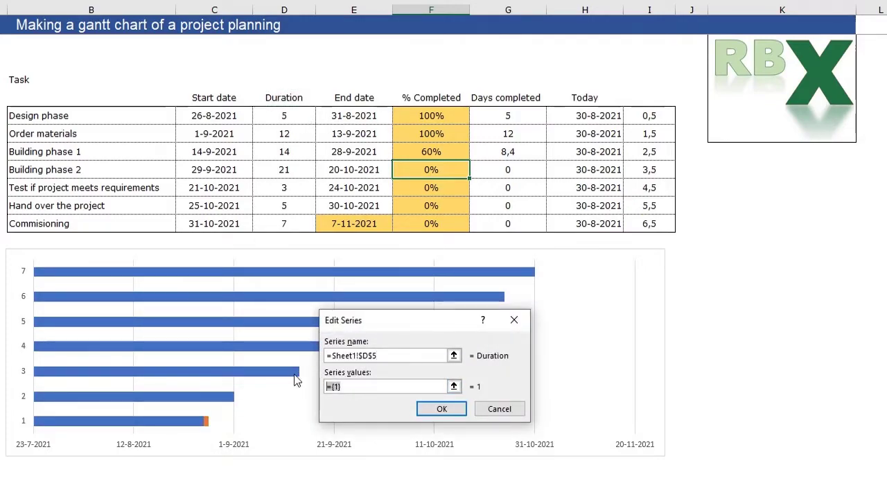
{"action": "key", "text": "BackSpace"}
{"action": "left_click_drag", "start_coordinate": [284, 115], "coordinate": [276, 223]}
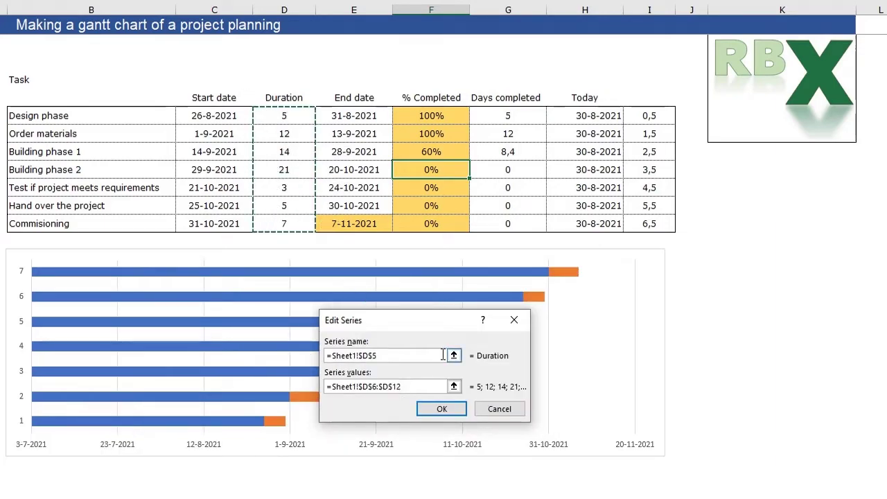
{"action": "left_click", "coordinate": [444, 409]}
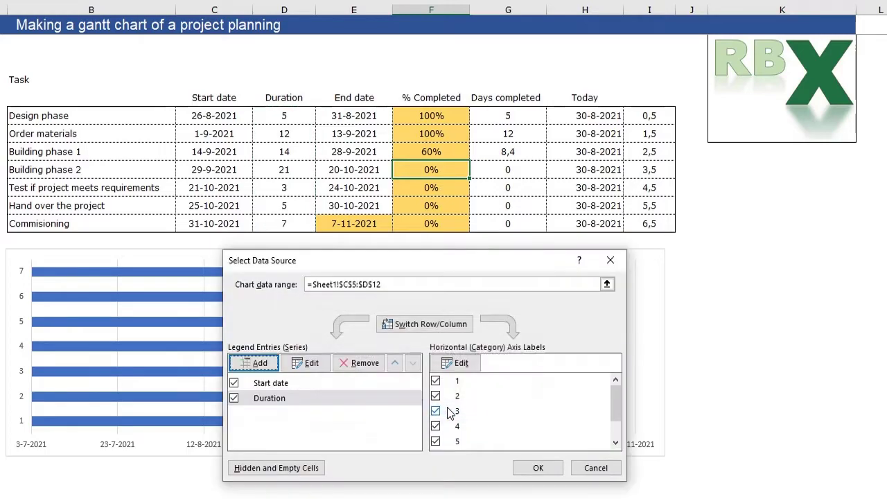
Use the task names in B6:B12 as the chart's category axis labels and apply the data source changes
{"action": "left_click", "coordinate": [462, 361]}
{"action": "left_click_drag", "start_coordinate": [43, 115], "coordinate": [60, 224]}
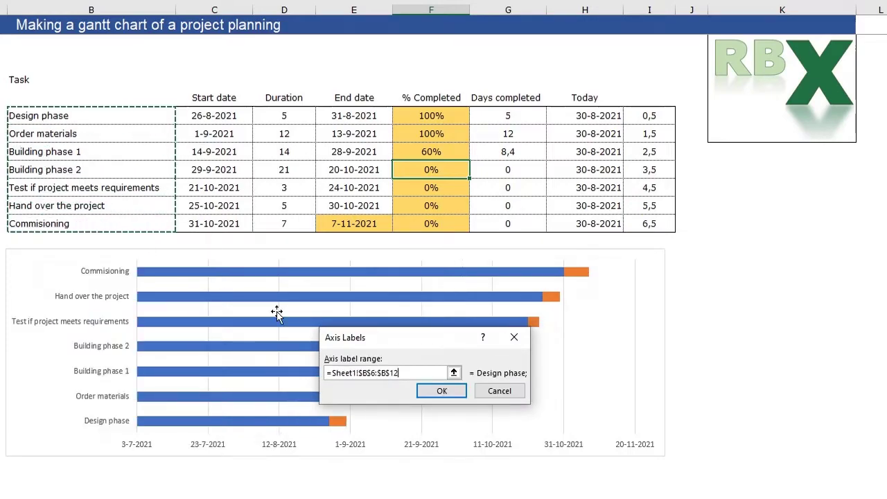
{"action": "left_click", "coordinate": [442, 392]}
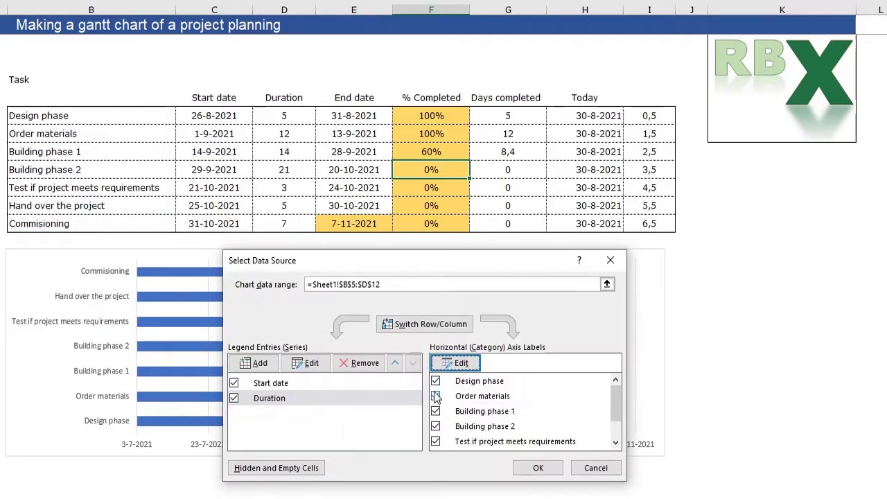
{"action": "left_click", "coordinate": [537, 468]}
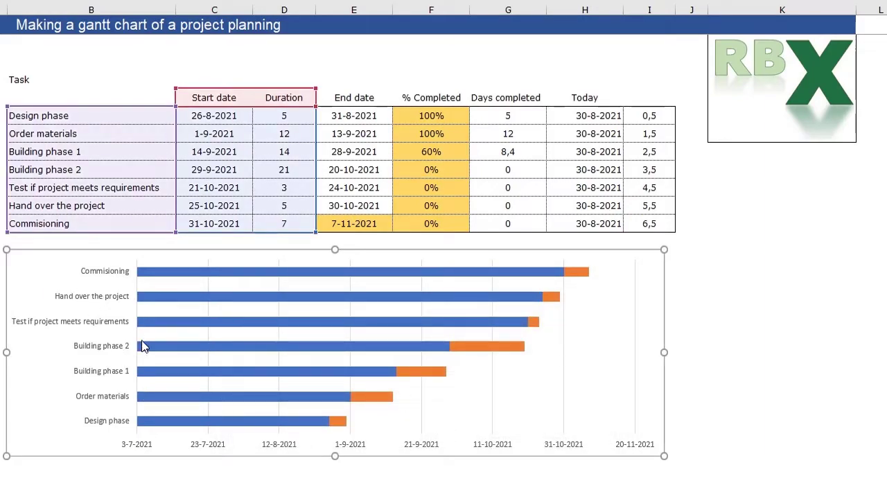
Show the task categories on the chart's vertical axis in reverse order
{"action": "mouse_move", "coordinate": [143, 346]}
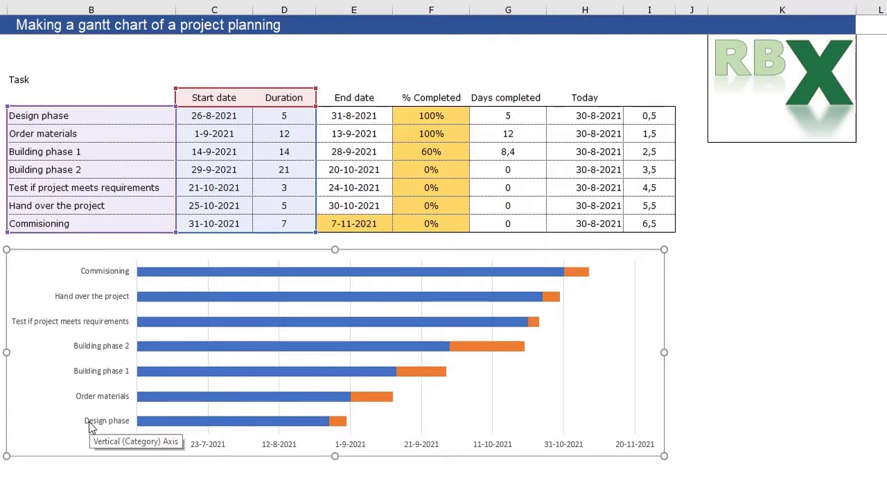
{"action": "left_click", "coordinate": [105, 300]}
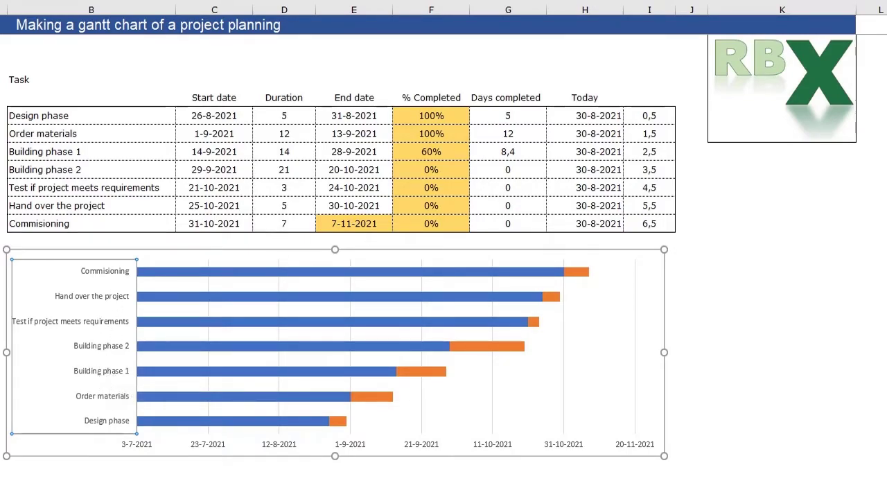
{"action": "key", "text": "ctrl+1"}
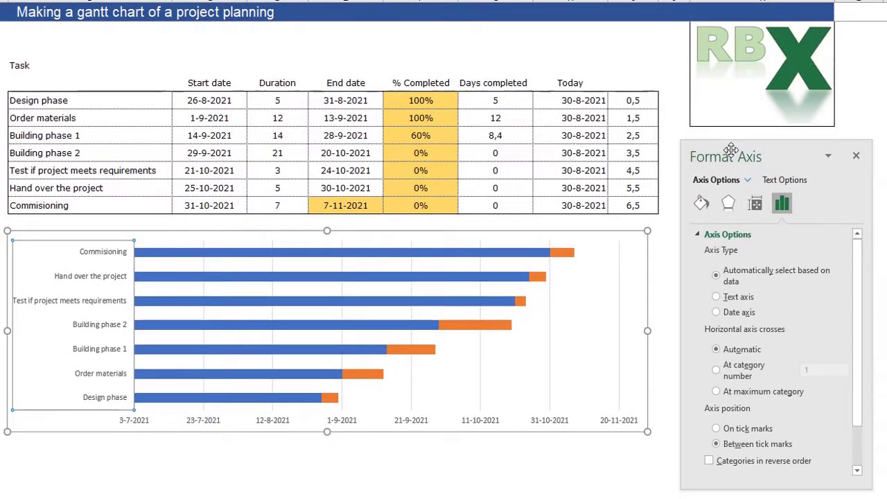
{"action": "scroll", "coordinate": [734, 365], "scroll_direction": "down", "scroll_amount": 2}
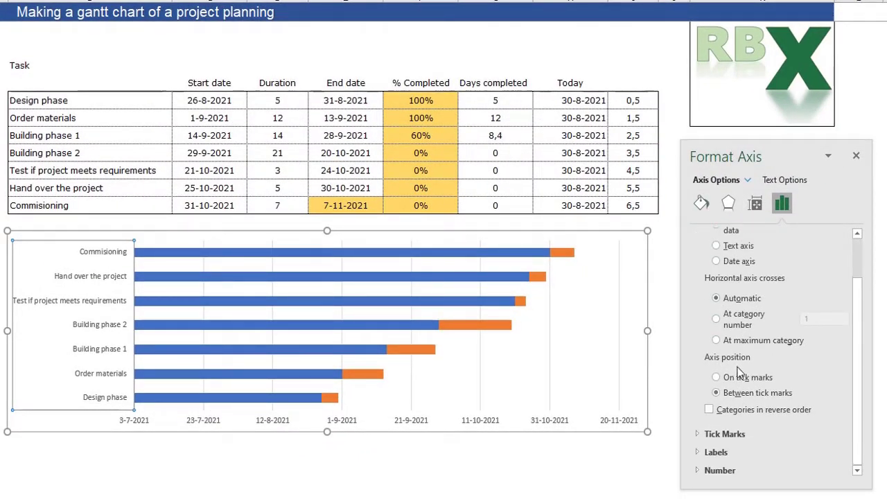
{"action": "left_click", "coordinate": [696, 434]}
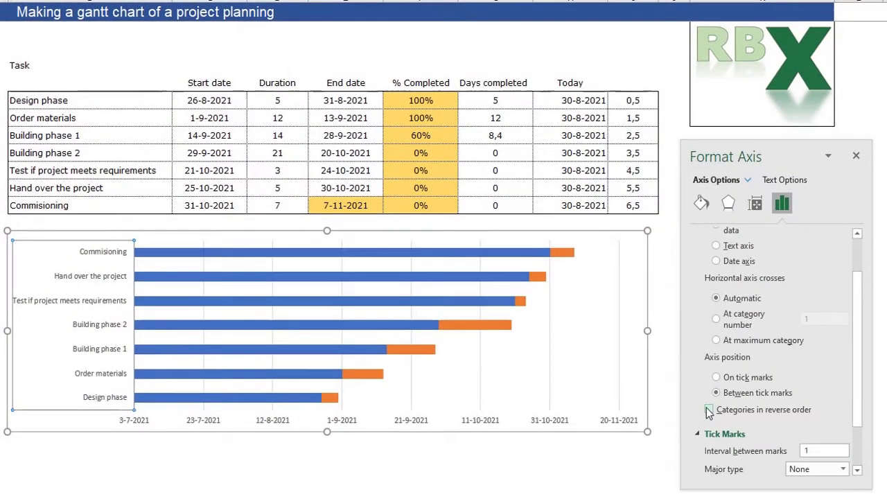
{"action": "left_click", "coordinate": [708, 410]}
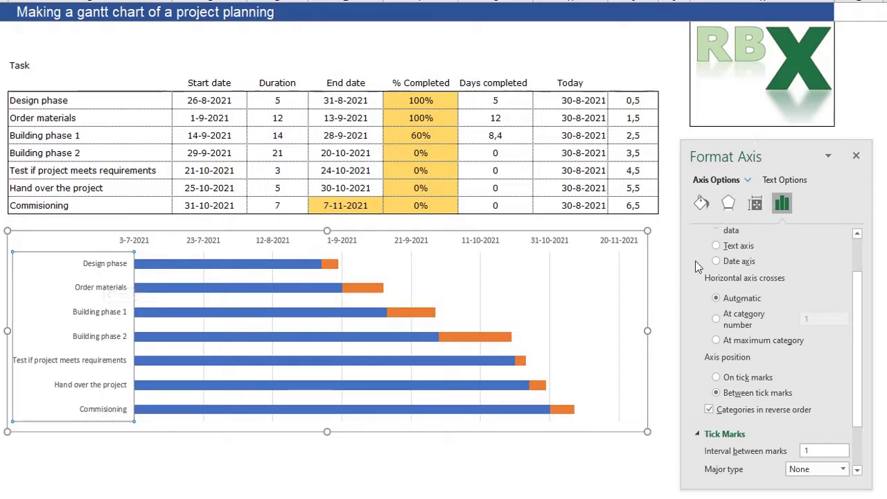
Make the Start date series invisible by giving its bars no fill and no border line
{"action": "left_click", "coordinate": [215, 313]}
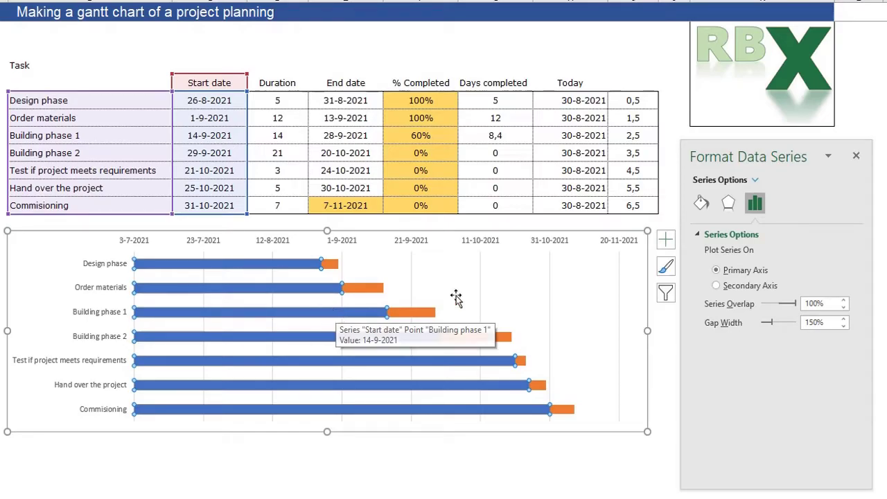
{"action": "left_click", "coordinate": [702, 202]}
{"action": "left_click", "coordinate": [699, 235]}
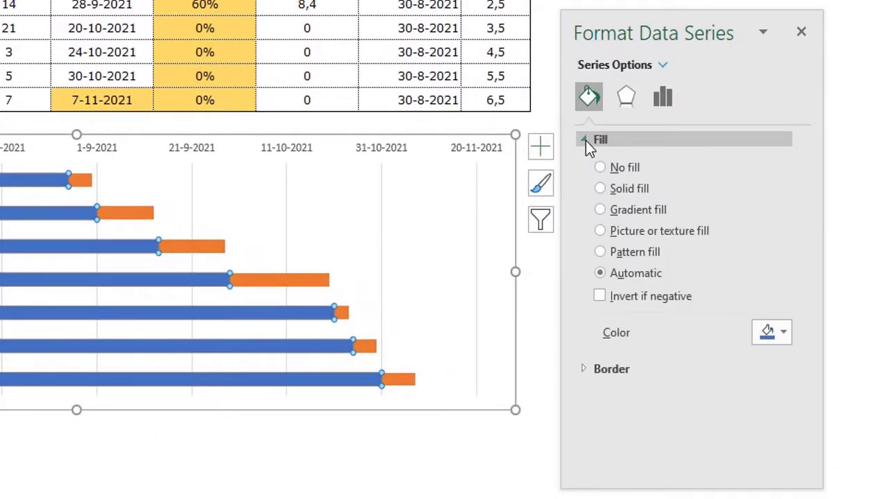
{"action": "left_click", "coordinate": [599, 167]}
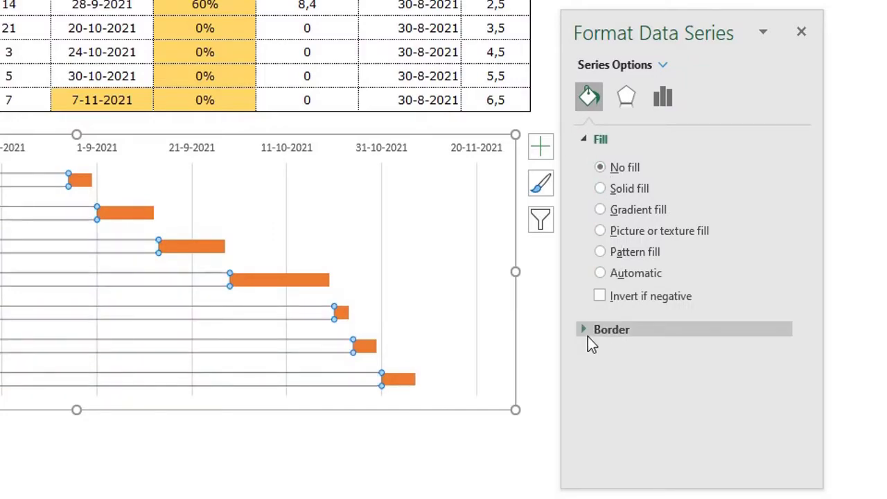
{"action": "left_click", "coordinate": [583, 329]}
{"action": "left_click", "coordinate": [599, 358]}
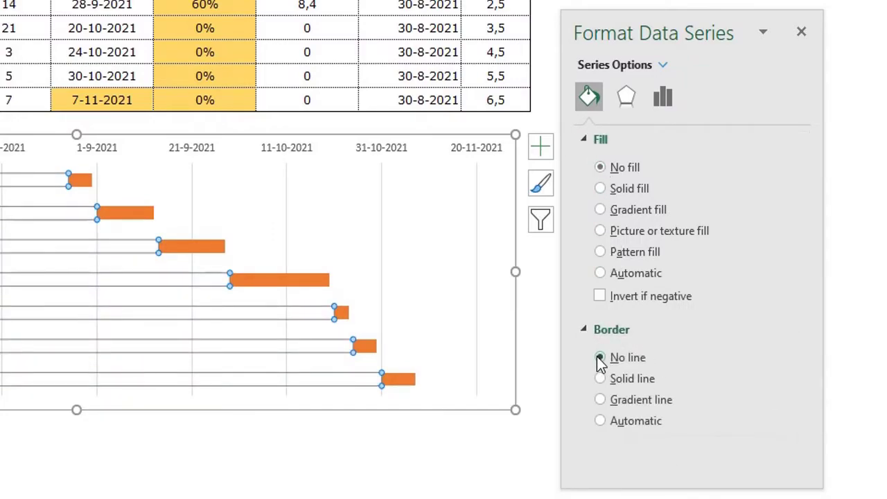
{"action": "left_click", "coordinate": [342, 461]}
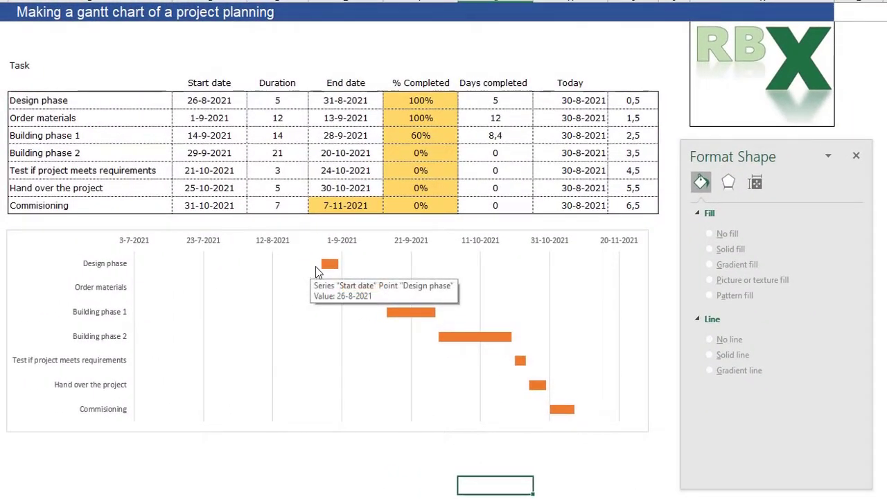
Give the Duration series bars a solid grey fill
{"action": "mouse_move", "coordinate": [327, 269]}
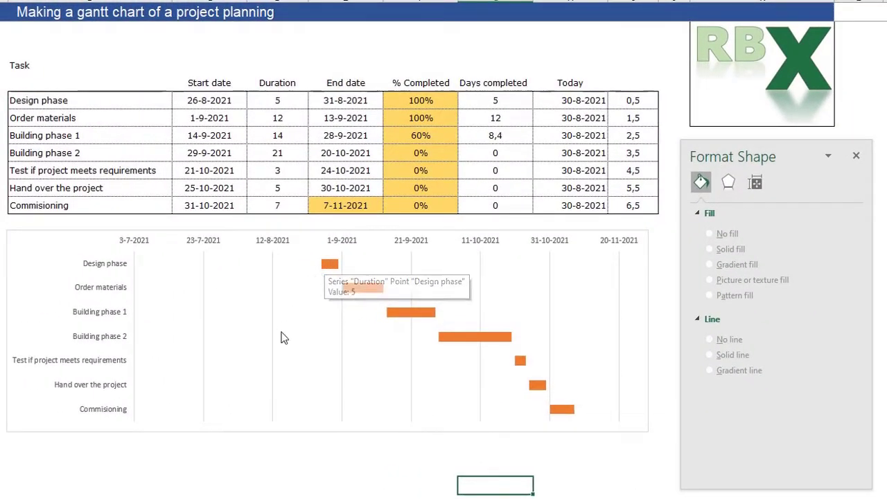
{"action": "left_click", "coordinate": [332, 270]}
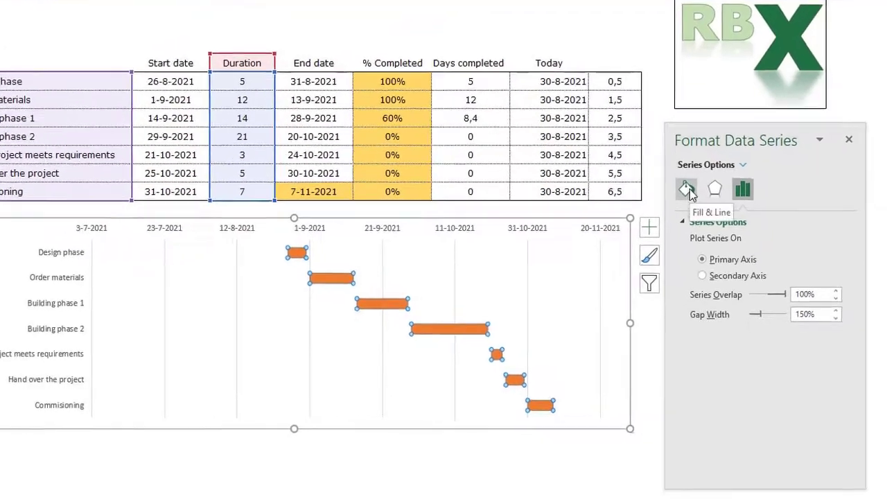
{"action": "left_click", "coordinate": [687, 190]}
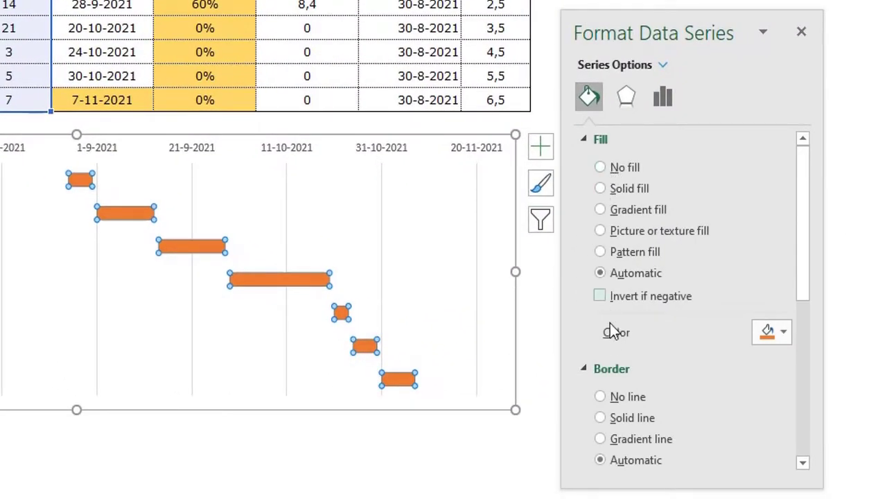
{"action": "left_click", "coordinate": [774, 335]}
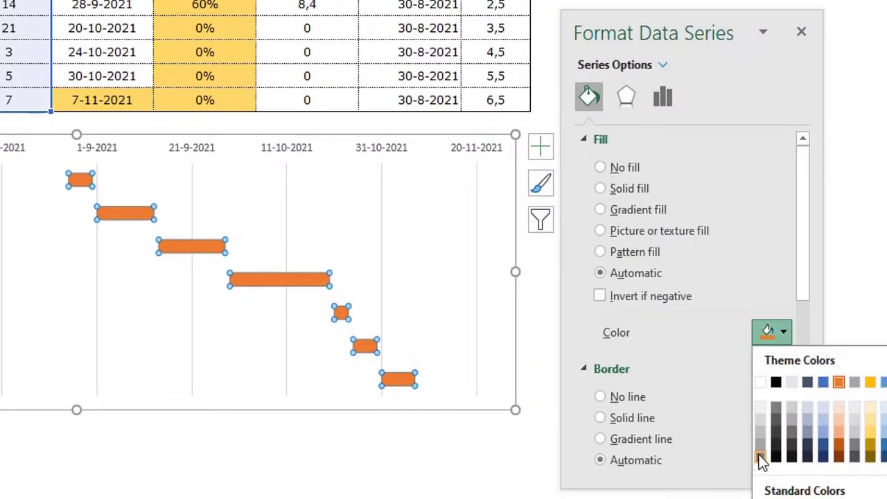
{"action": "key", "text": "Escape"}
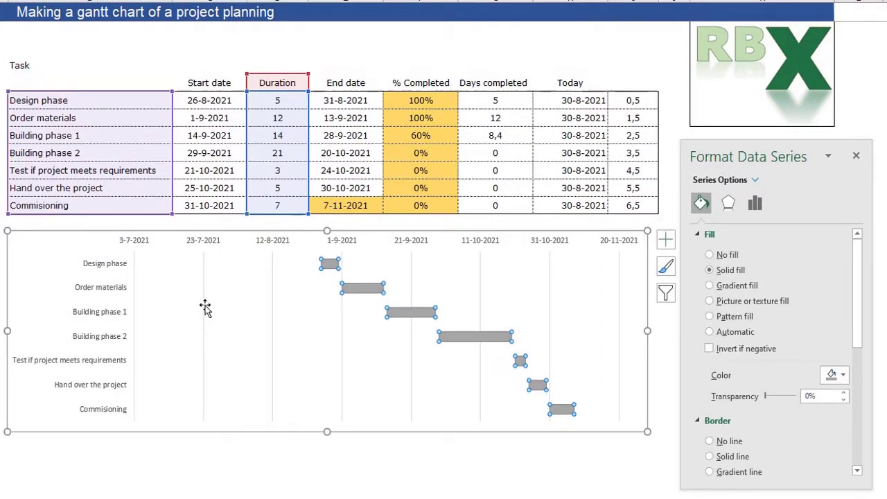
Delete the vertical gridlines from the chart
{"action": "left_click", "coordinate": [208, 311]}
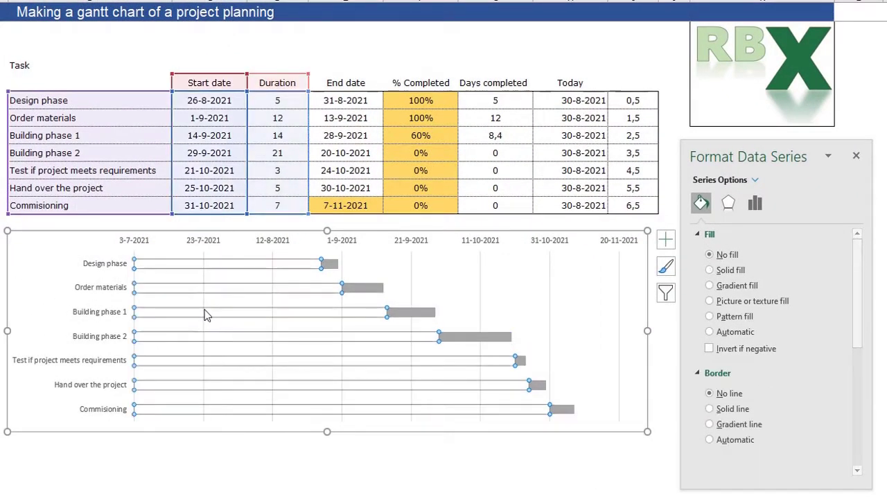
{"action": "left_click", "coordinate": [480, 280]}
{"action": "key", "text": "Delete"}
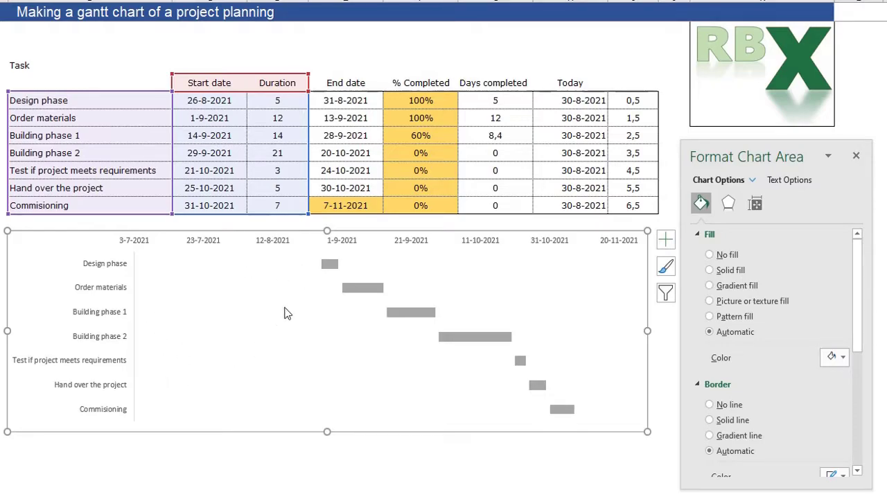
Set the minimum bound of the chart's horizontal date axis to 44430
{"action": "left_click", "coordinate": [262, 244]}
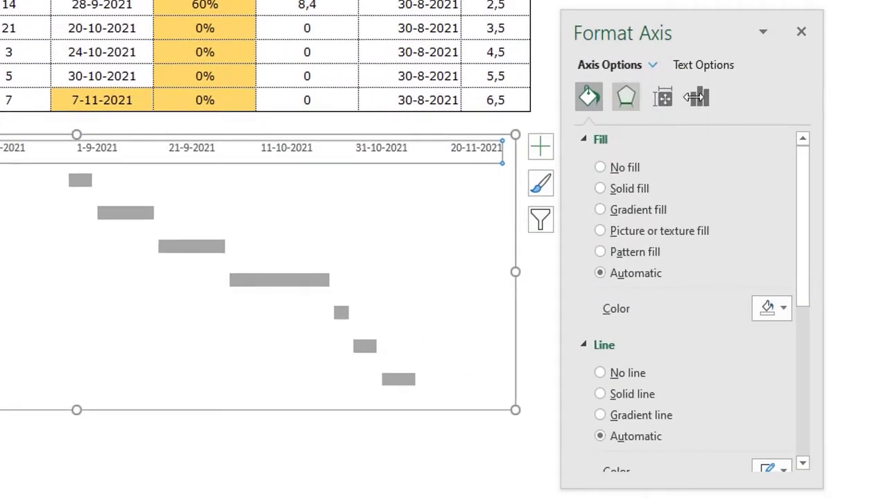
{"action": "left_click", "coordinate": [699, 99]}
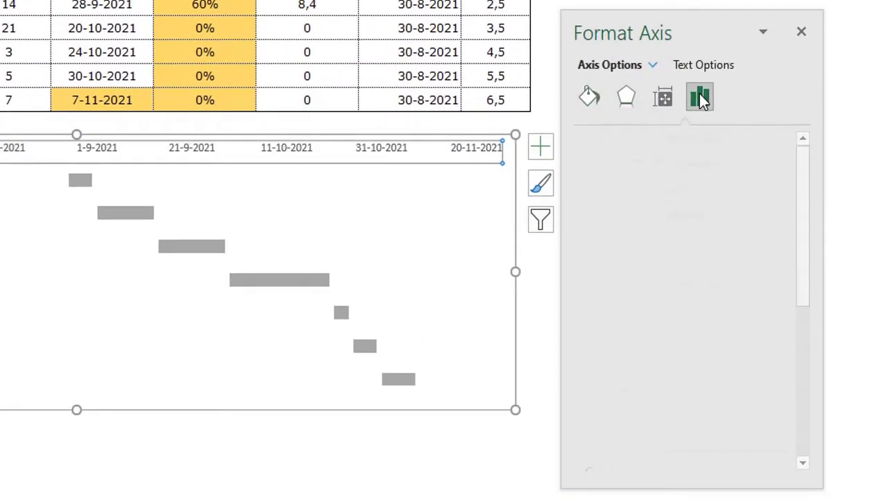
{"action": "left_click", "coordinate": [580, 139]}
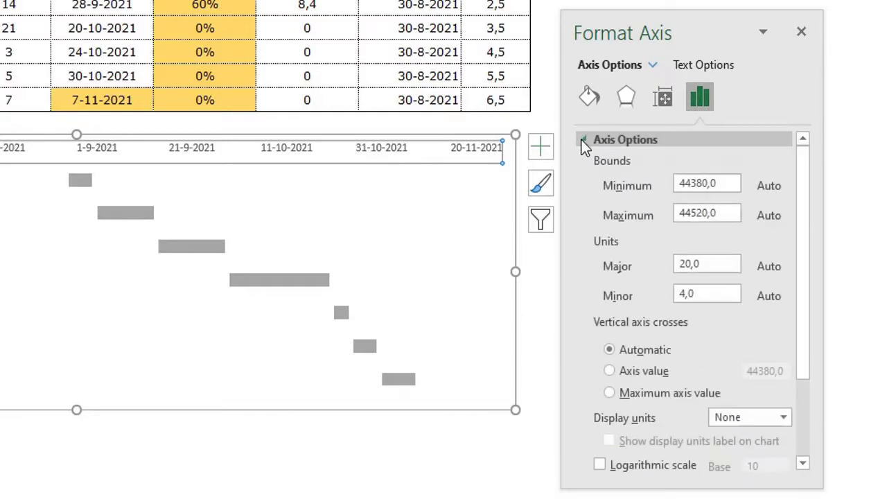
{"action": "left_click", "coordinate": [700, 183]}
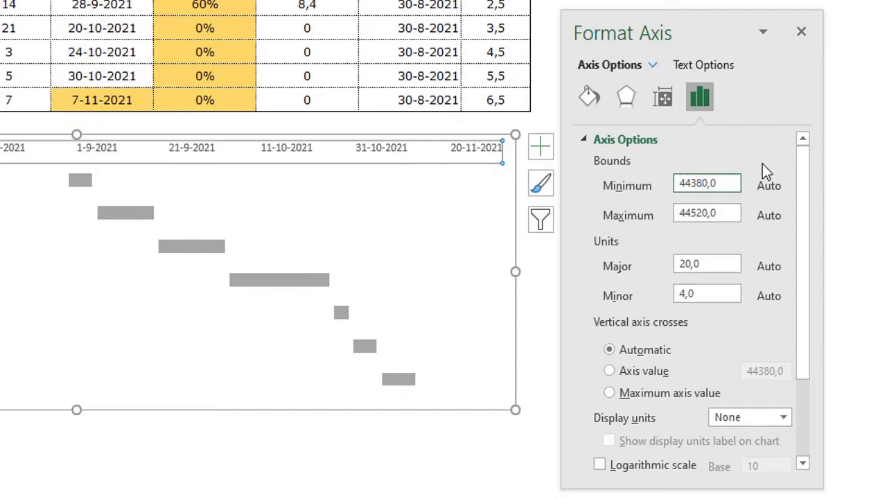
{"action": "key", "text": "BackSpace"}
{"action": "key", "text": "BackSpace"}
{"action": "type", "text": "40"}
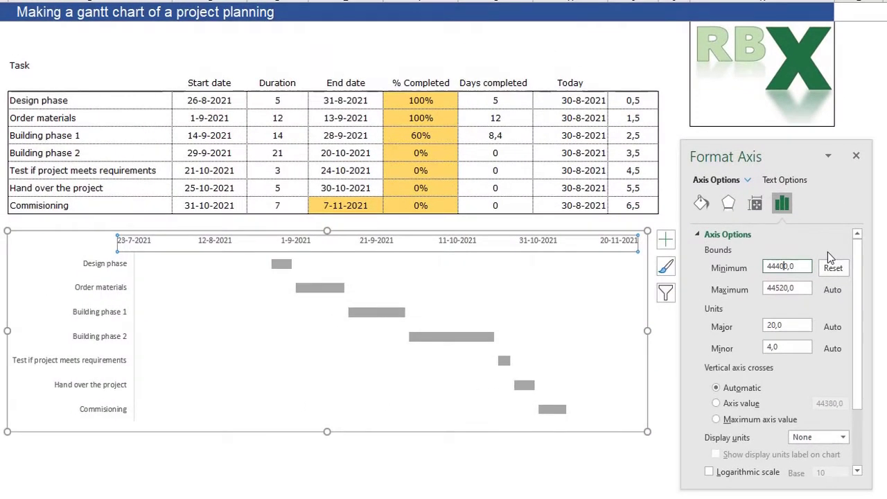
{"action": "key", "text": "BackSpace"}
{"action": "type", "text": "2"}
{"action": "key", "text": "BackSpace"}
{"action": "type", "text": "3"}
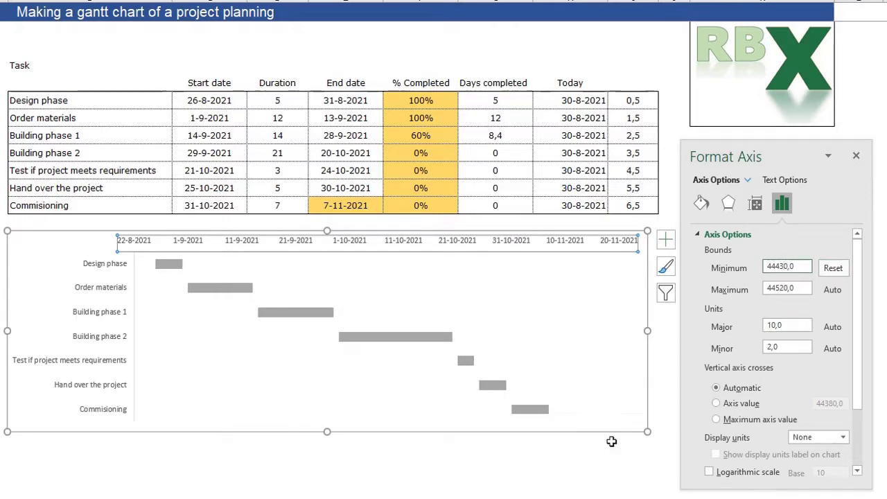
Set the maximum bound of the chart's horizontal date axis to 44510
{"action": "left_click", "coordinate": [779, 287]}
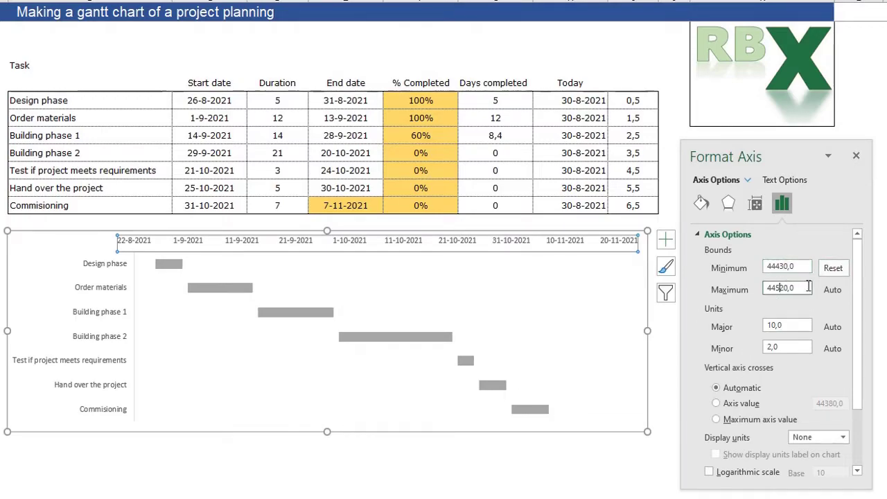
{"action": "type", "text": "1"}
{"action": "key", "text": "Return"}
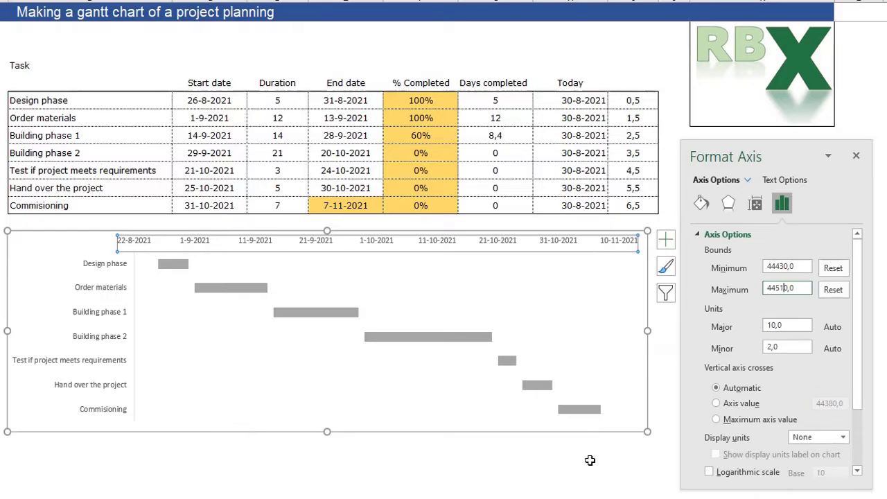
{"action": "left_click", "coordinate": [534, 454]}
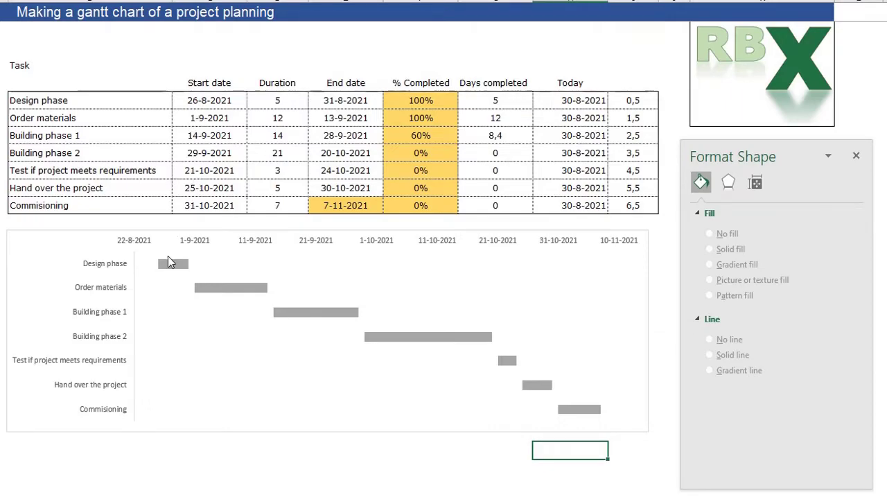
Remove the border line around the chart area
{"action": "left_click", "coordinate": [646, 329]}
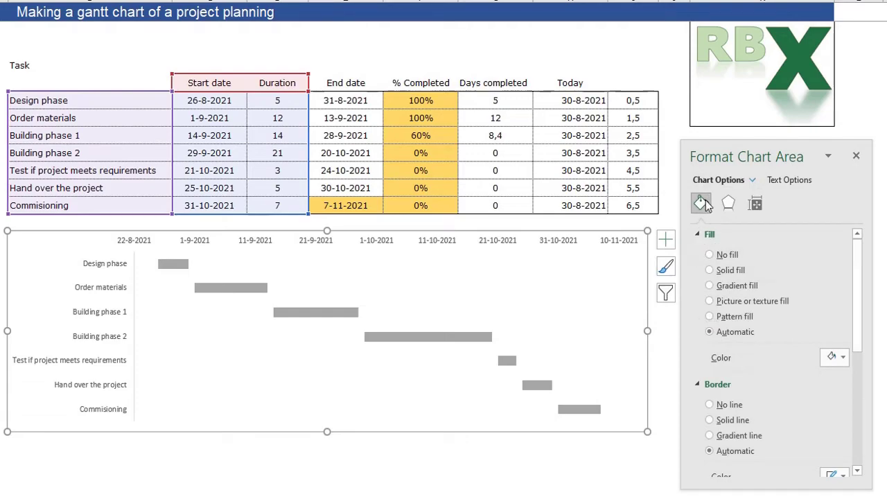
{"action": "left_click", "coordinate": [711, 404]}
{"action": "left_click", "coordinate": [589, 468]}
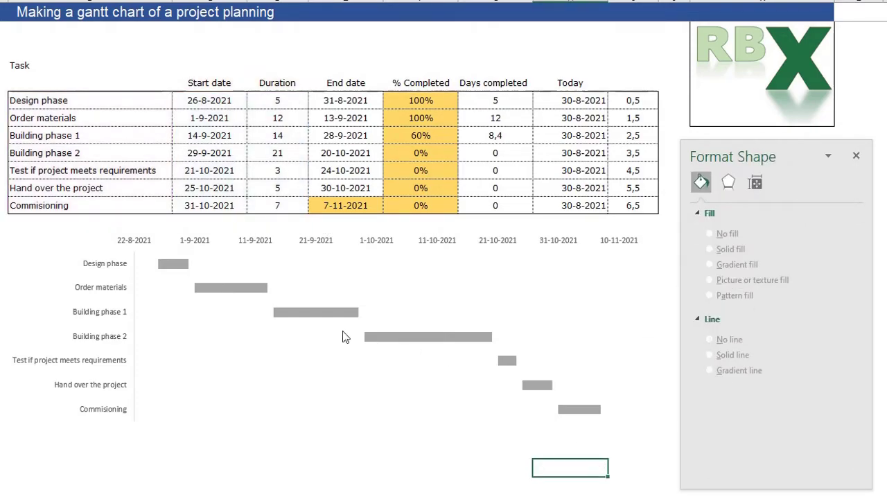
{"action": "mouse_move", "coordinate": [312, 311]}
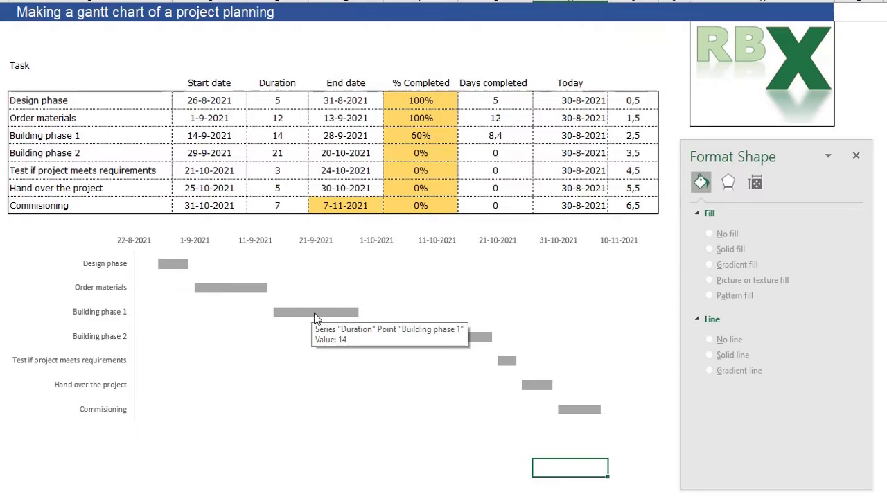
{"action": "left_click", "coordinate": [419, 101]}
{"action": "left_click", "coordinate": [419, 118]}
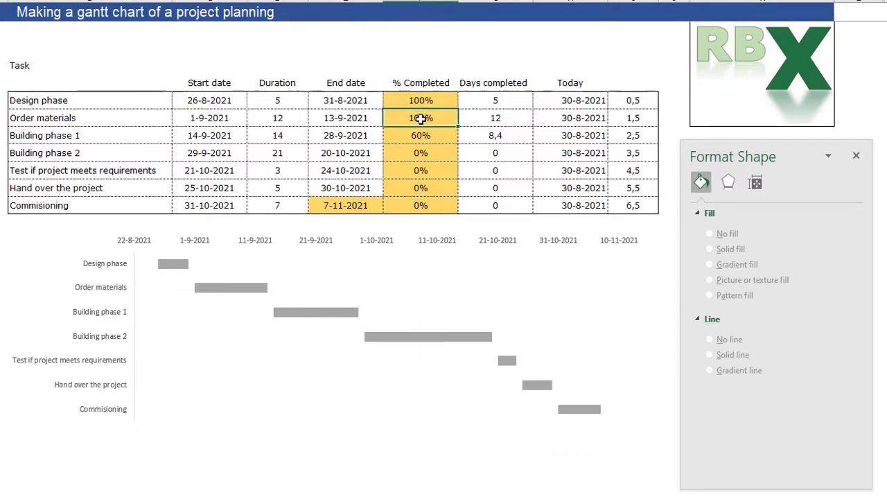
{"action": "left_click", "coordinate": [416, 138]}
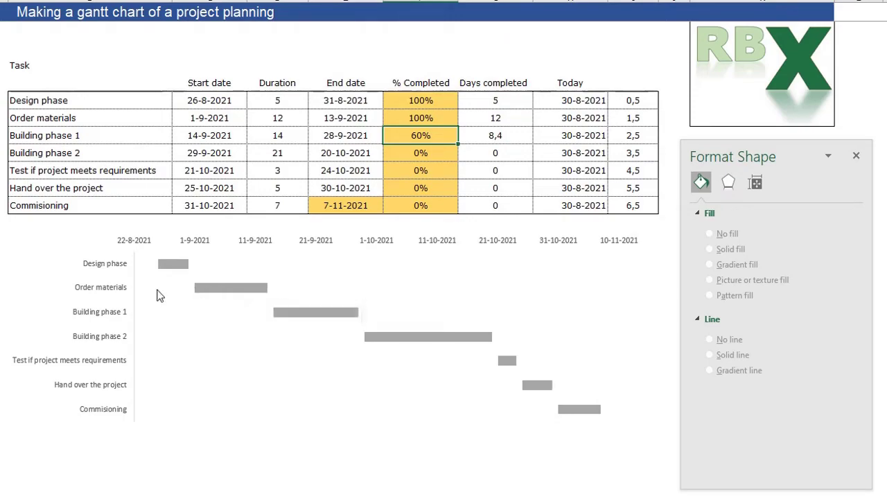
Add error bars to the chart's transparent Start date series
{"action": "mouse_move", "coordinate": [161, 293]}
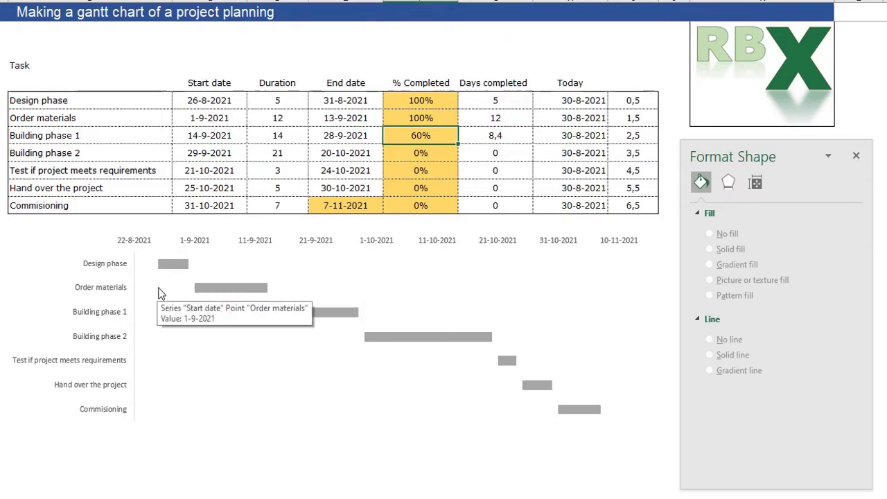
{"action": "left_click", "coordinate": [328, 336]}
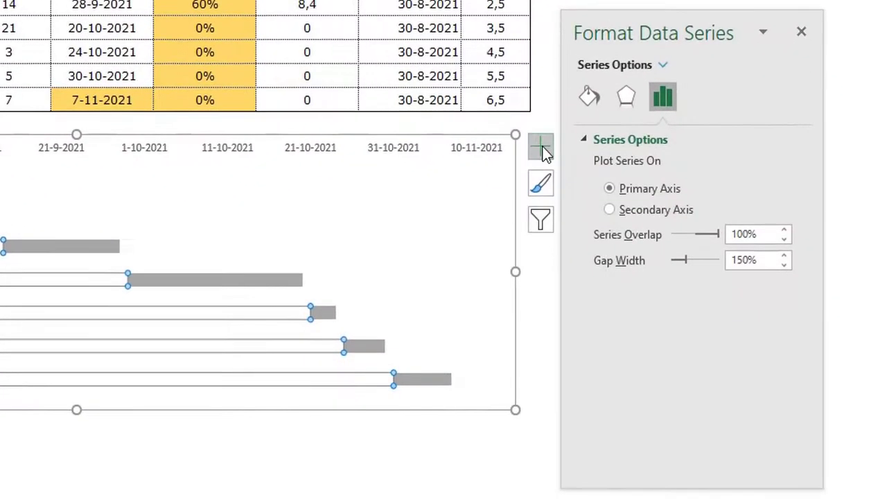
{"action": "left_click", "coordinate": [541, 148]}
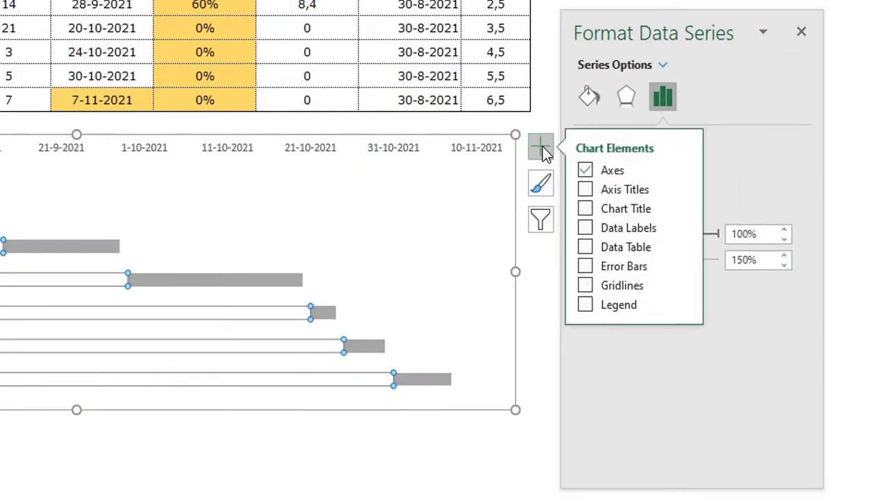
{"action": "left_click", "coordinate": [586, 266]}
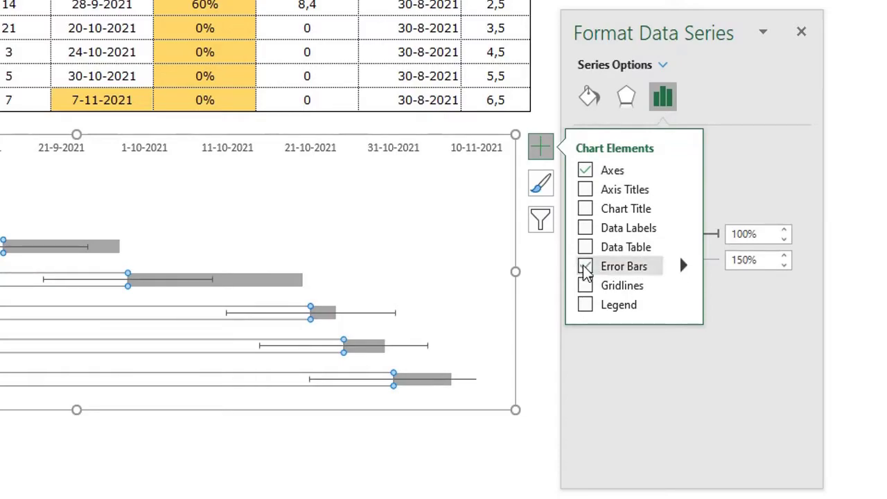
Set the Start date error bars to the Plus direction with the No Cap end style
{"action": "left_click", "coordinate": [683, 266]}
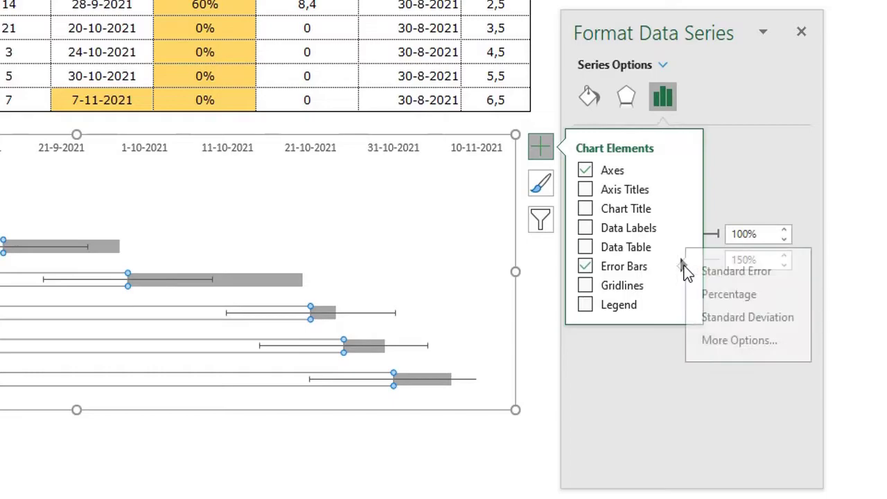
{"action": "left_click", "coordinate": [763, 343]}
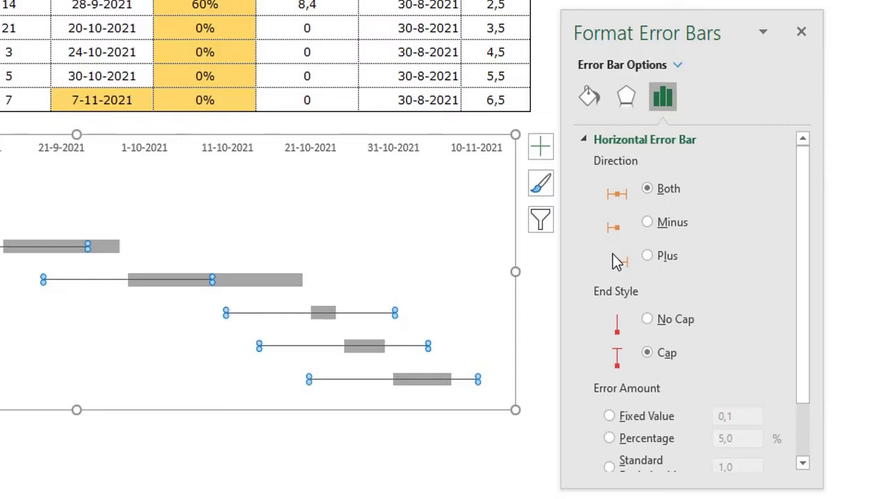
{"action": "left_click", "coordinate": [650, 256]}
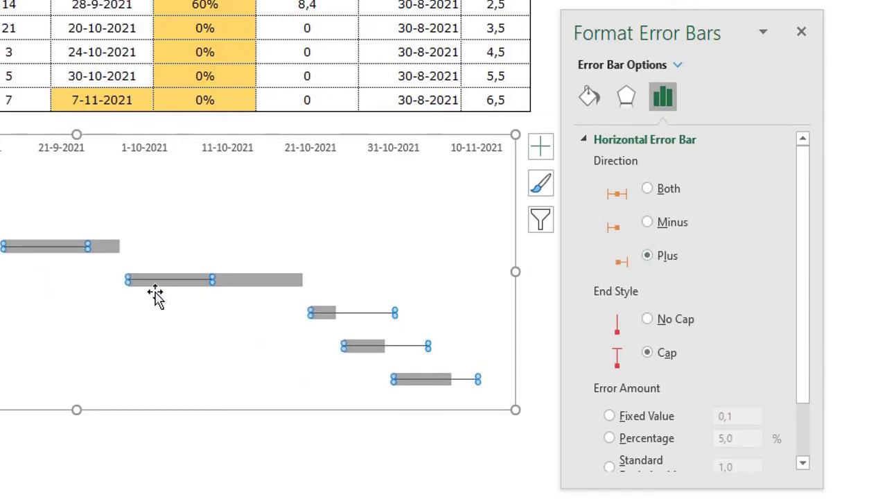
{"action": "left_click", "coordinate": [648, 320]}
Give the error bars a custom positive error value taken from the Days completed cells G6:G12
{"action": "scroll", "coordinate": [655, 324], "scroll_direction": "down", "scroll_amount": 2}
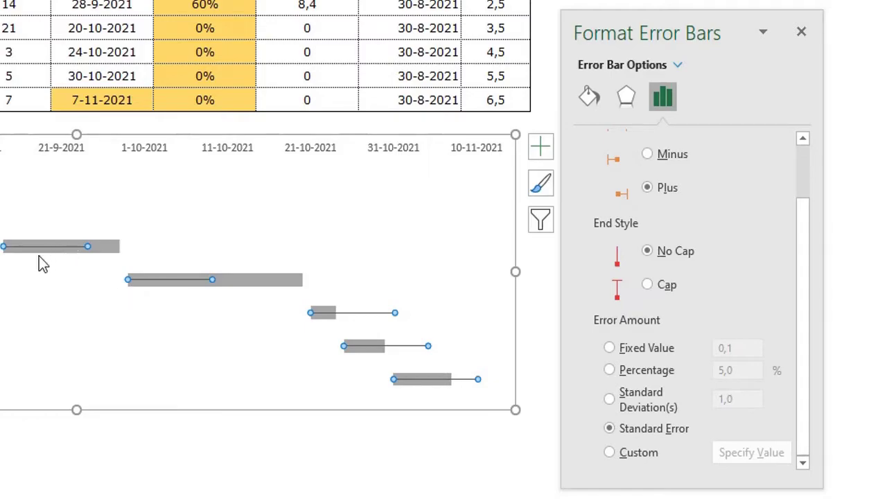
{"action": "left_click", "coordinate": [626, 455]}
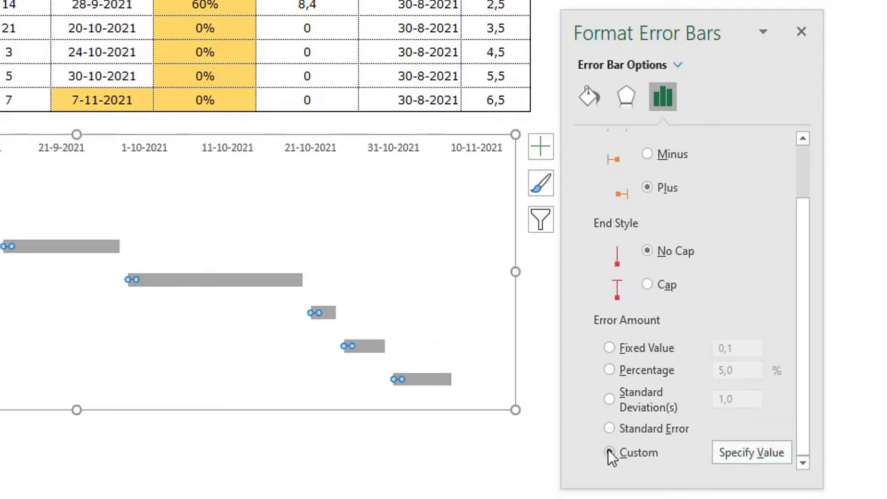
{"action": "left_click", "coordinate": [747, 459]}
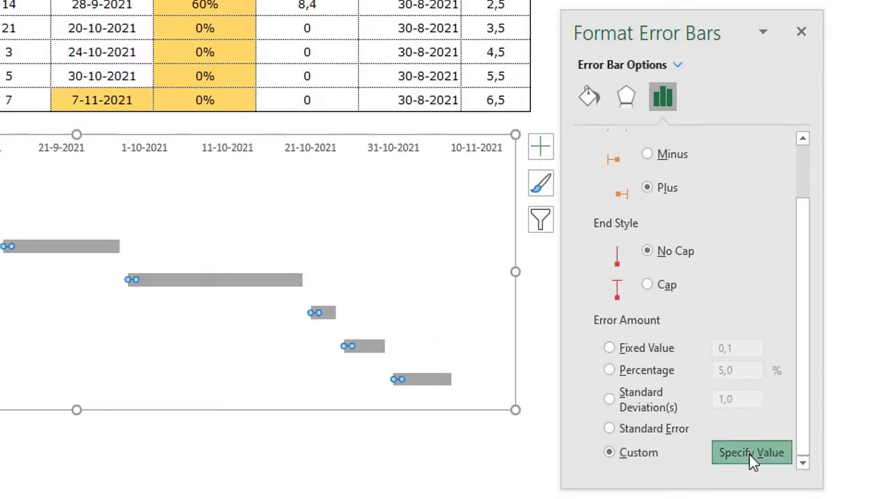
{"action": "left_click", "coordinate": [749, 453]}
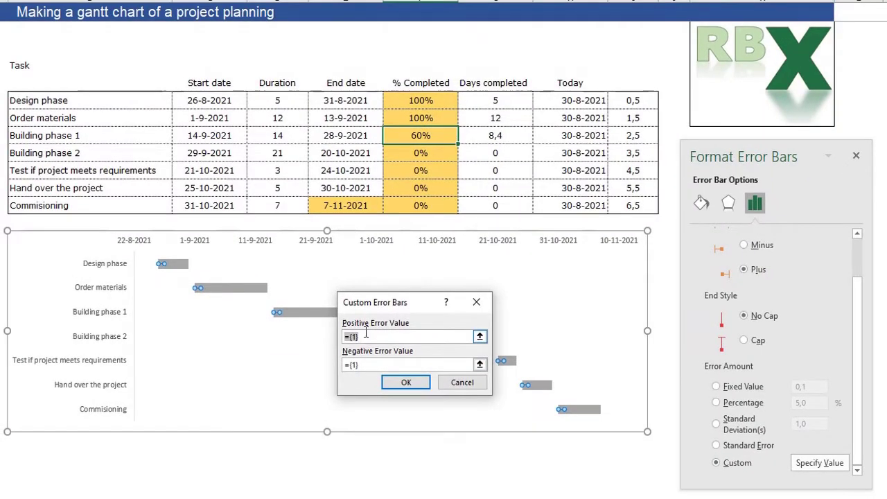
{"action": "left_click", "coordinate": [354, 336]}
{"action": "left_click_drag", "start_coordinate": [492, 100], "coordinate": [483, 200]}
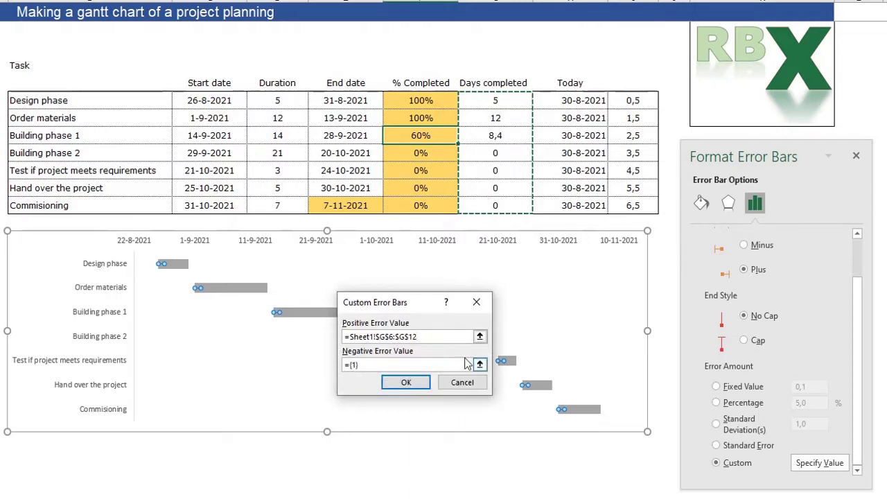
{"action": "left_click", "coordinate": [402, 383]}
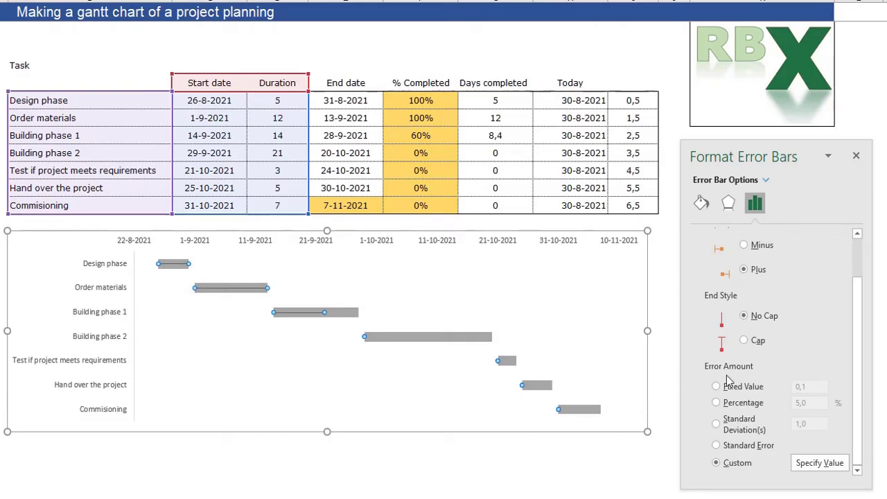
Change the error bars' line color to the green theme color
{"action": "left_click", "coordinate": [700, 201]}
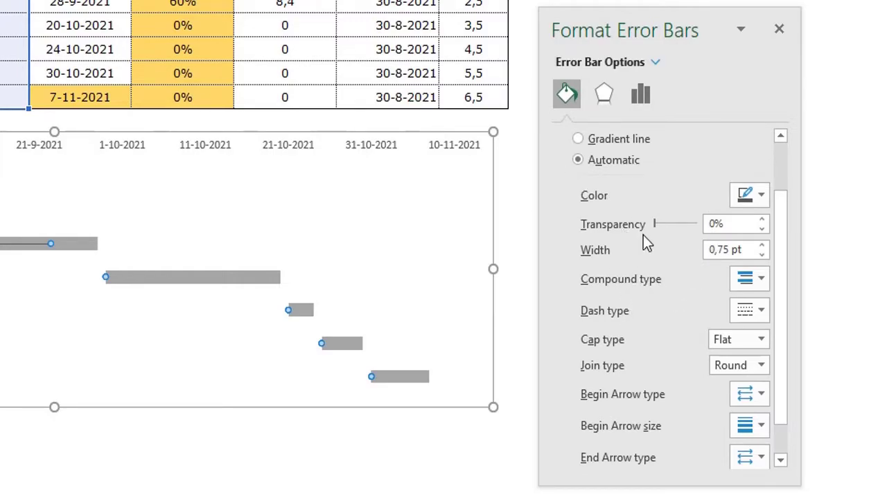
{"action": "left_click", "coordinate": [761, 196]}
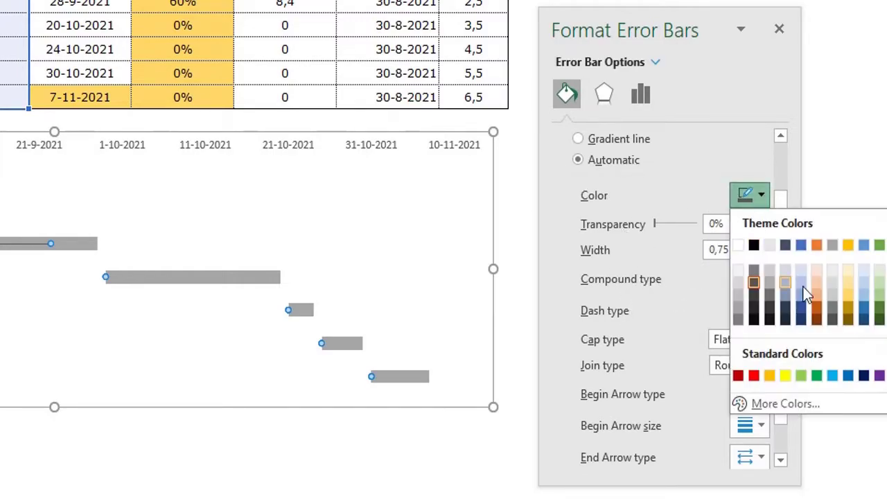
{"action": "left_click", "coordinate": [878, 246]}
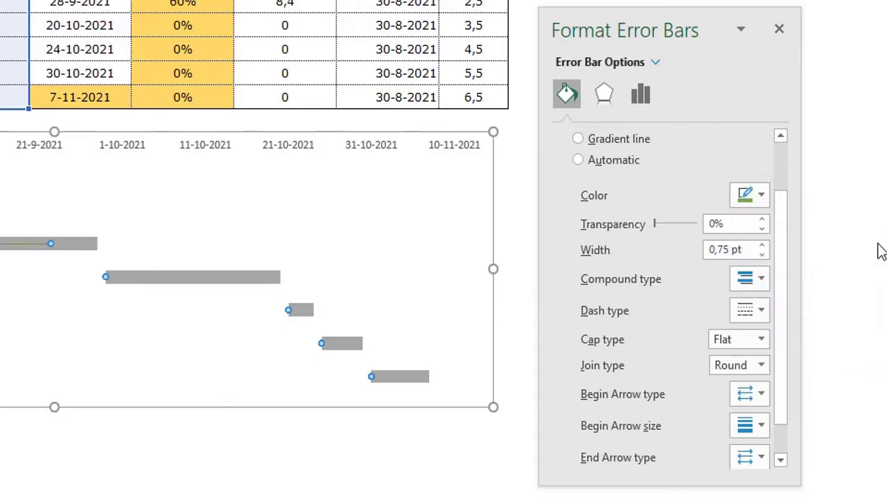
Increase the error bars' line width to 10 pt and deselect the chart
{"action": "left_click", "coordinate": [760, 246]}
{"action": "left_click", "coordinate": [760, 246]}
{"action": "left_click", "coordinate": [760, 246]}
{"action": "left_click", "coordinate": [760, 246]}
{"action": "left_click", "coordinate": [760, 246]}
{"action": "double_click", "coordinate": [760, 246]}
{"action": "triple_click", "coordinate": [760, 246]}
{"action": "double_click", "coordinate": [760, 246]}
{"action": "triple_click", "coordinate": [760, 246]}
{"action": "left_click", "coordinate": [760, 245]}
{"action": "triple_click", "coordinate": [760, 246]}
{"action": "double_click", "coordinate": [760, 246]}
{"action": "double_click", "coordinate": [760, 246]}
{"action": "triple_click", "coordinate": [760, 246]}
{"action": "triple_click", "coordinate": [760, 246]}
{"action": "left_click", "coordinate": [762, 246]}
{"action": "left_click", "coordinate": [761, 246]}
{"action": "left_click", "coordinate": [762, 246]}
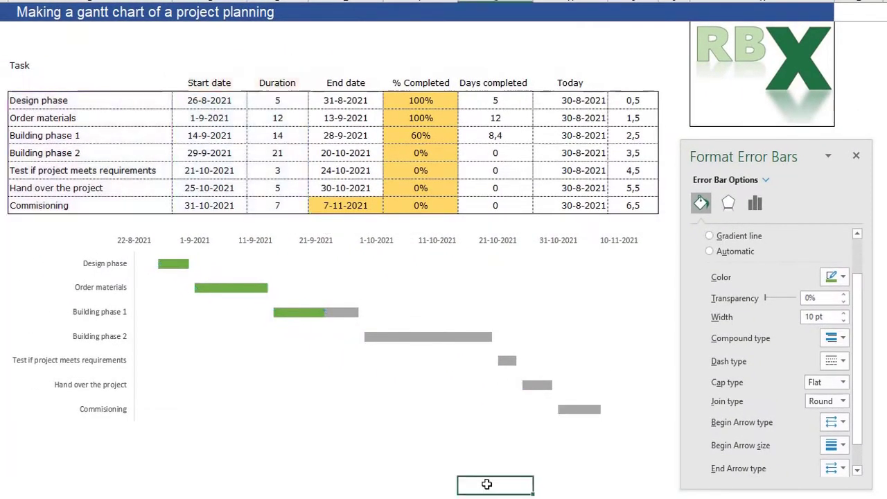
{"action": "left_click", "coordinate": [285, 481]}
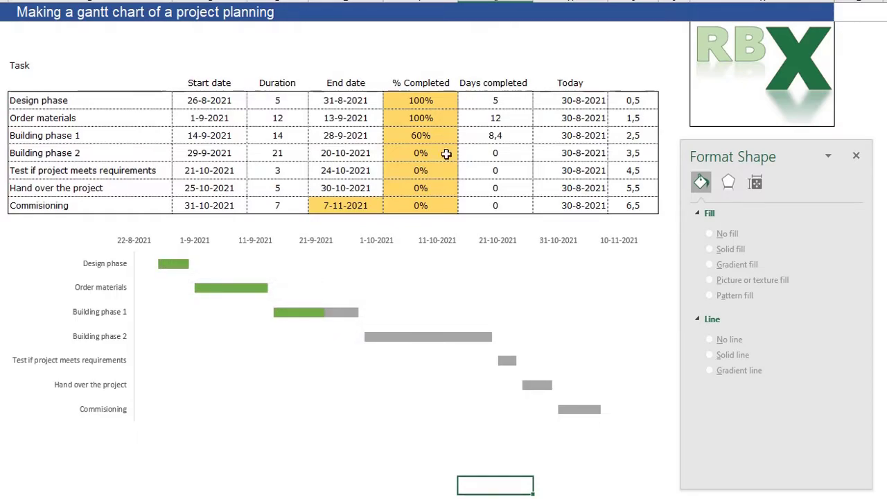
Set the % Completed value of Building phase 2 to 50% and close the formatting pane
{"action": "left_click", "coordinate": [420, 153]}
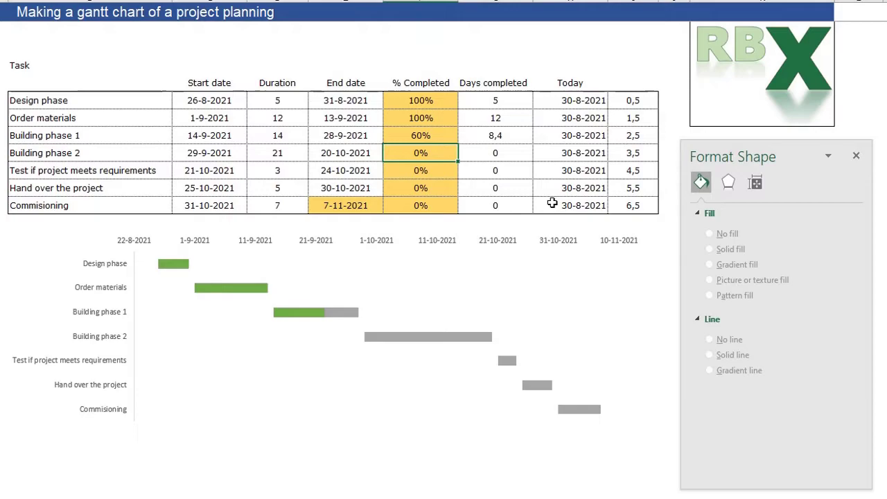
{"action": "type", "text": "50"}
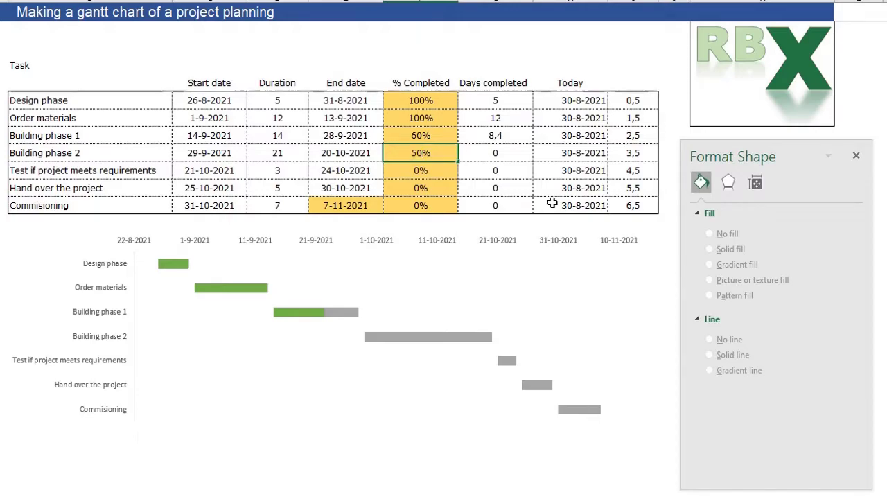
{"action": "key", "text": "Return"}
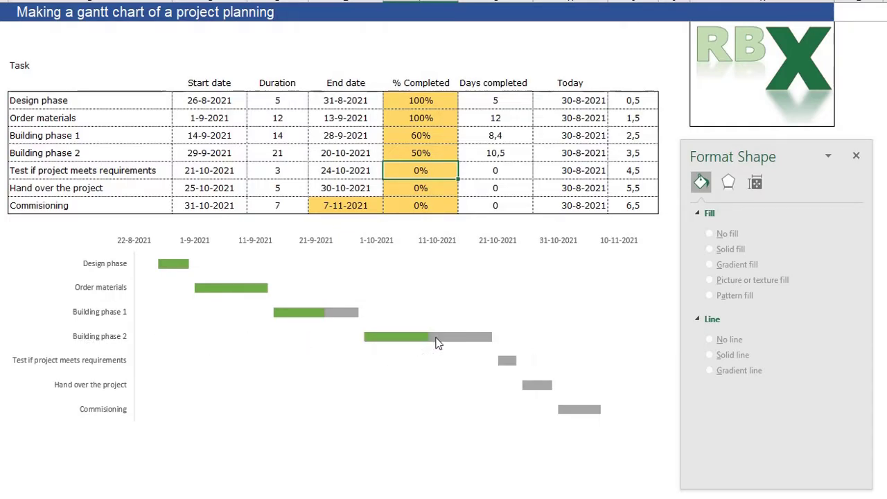
{"action": "left_click", "coordinate": [856, 155]}
{"action": "left_click", "coordinate": [751, 270]}
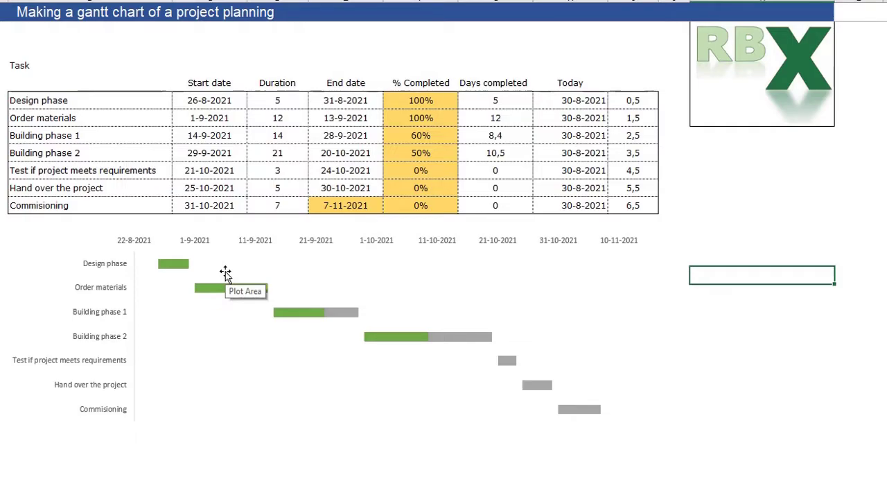
Add a data series to the chart named from the Today header H5, with values from H6:H12
{"action": "left_click", "coordinate": [340, 278]}
{"action": "right_click", "coordinate": [338, 279]}
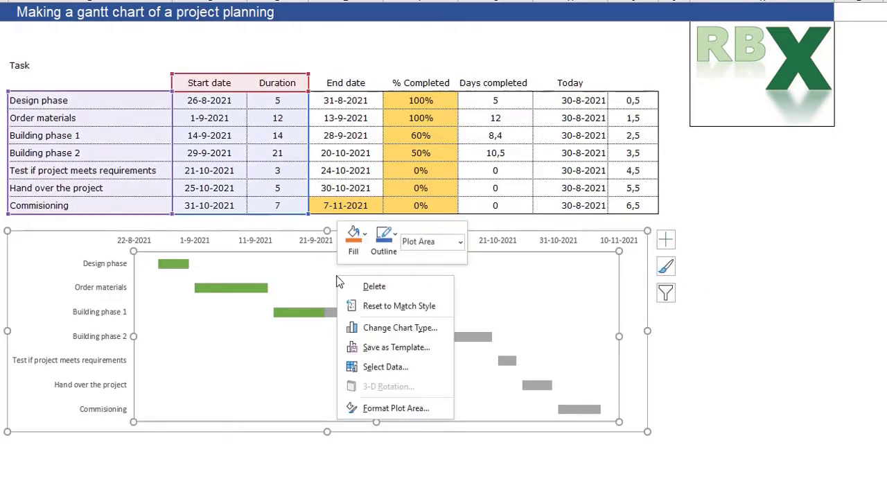
{"action": "left_click", "coordinate": [385, 368]}
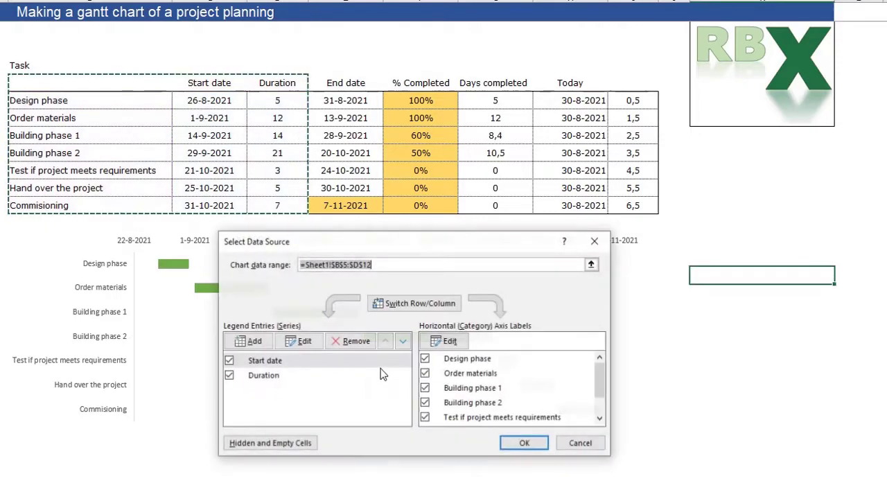
{"action": "left_click", "coordinate": [251, 342]}
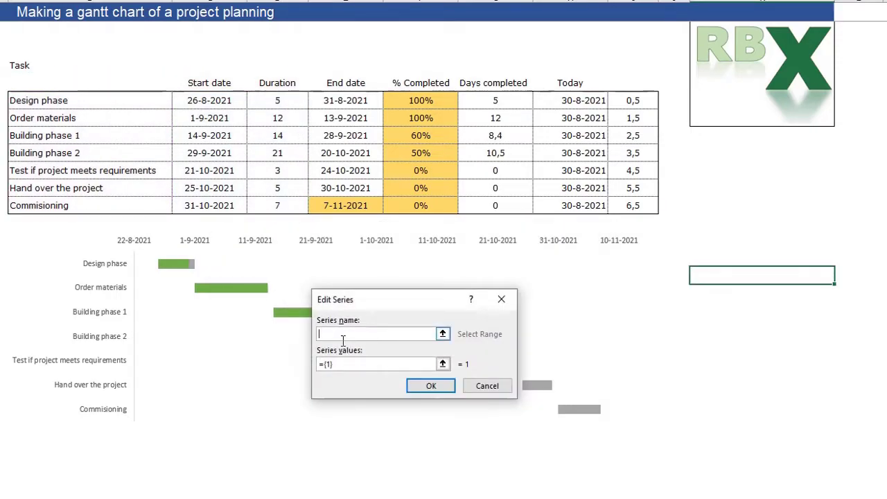
{"action": "left_click", "coordinate": [567, 83]}
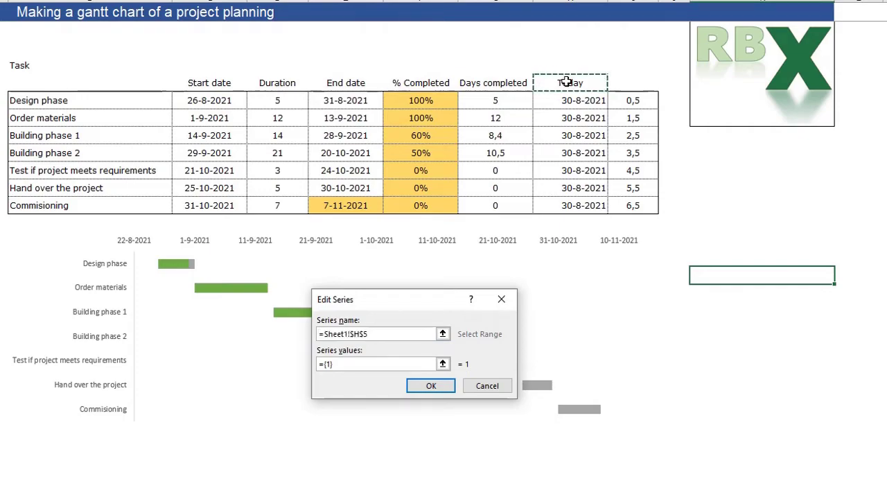
{"action": "key", "text": "Tab"}
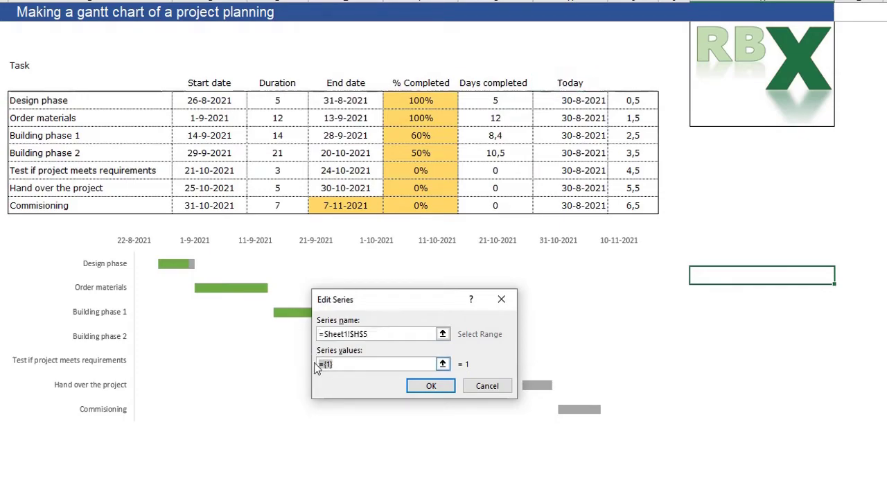
{"action": "key", "text": "BackSpace"}
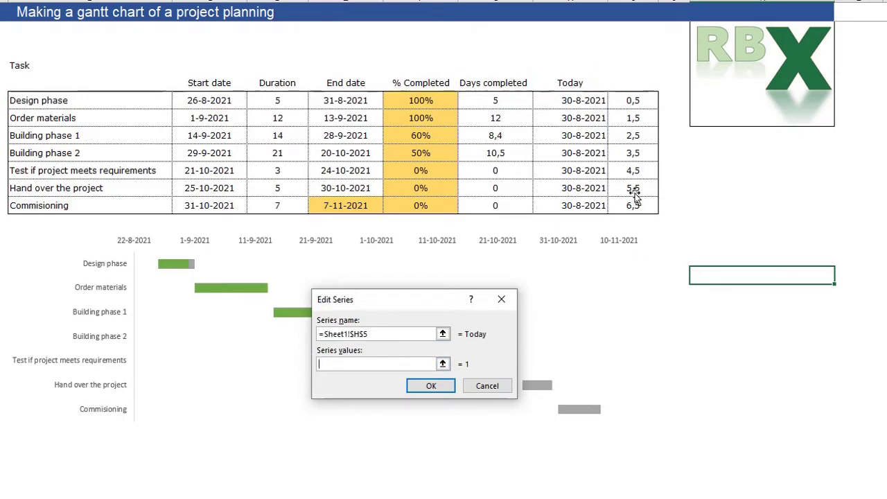
{"action": "left_click_drag", "start_coordinate": [581, 102], "coordinate": [570, 205]}
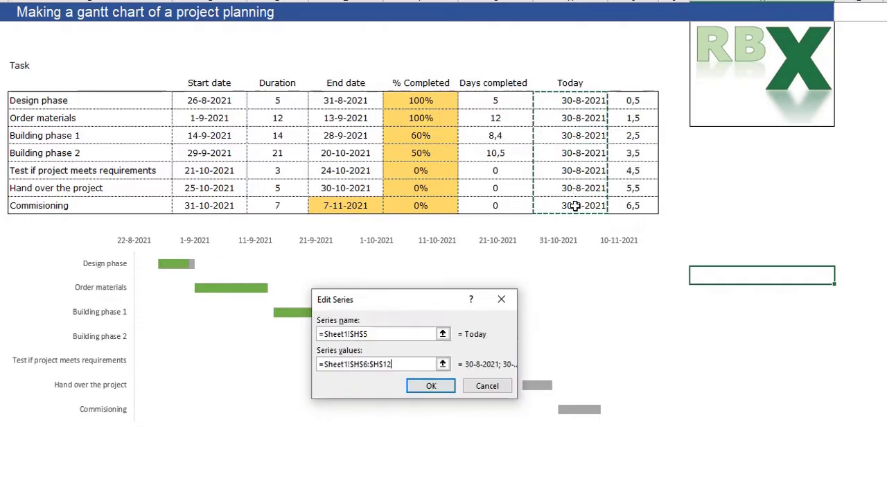
{"action": "left_click", "coordinate": [429, 386]}
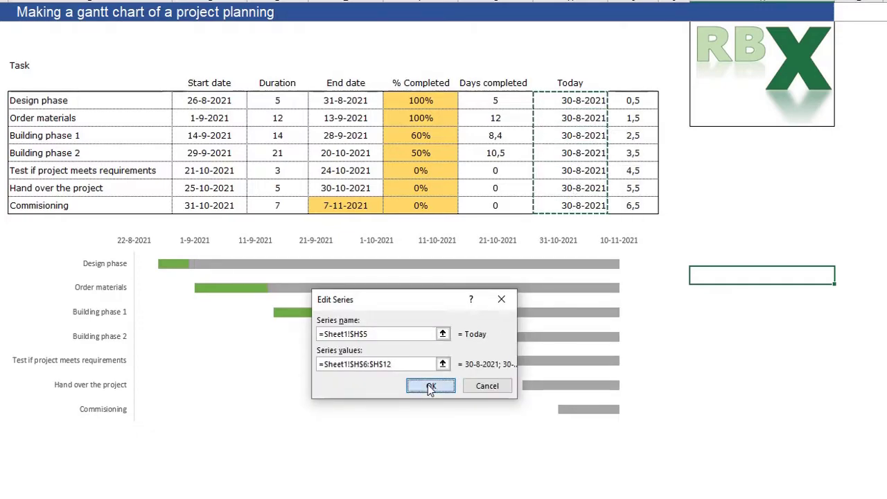
{"action": "left_click", "coordinate": [532, 444]}
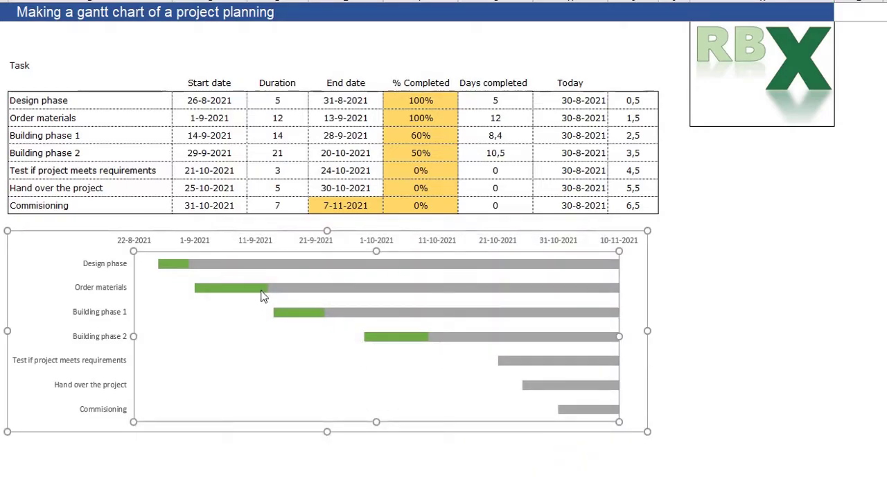
Change the chart type of the Today series from Stacked Bar to Scatter
{"action": "left_click", "coordinate": [365, 293]}
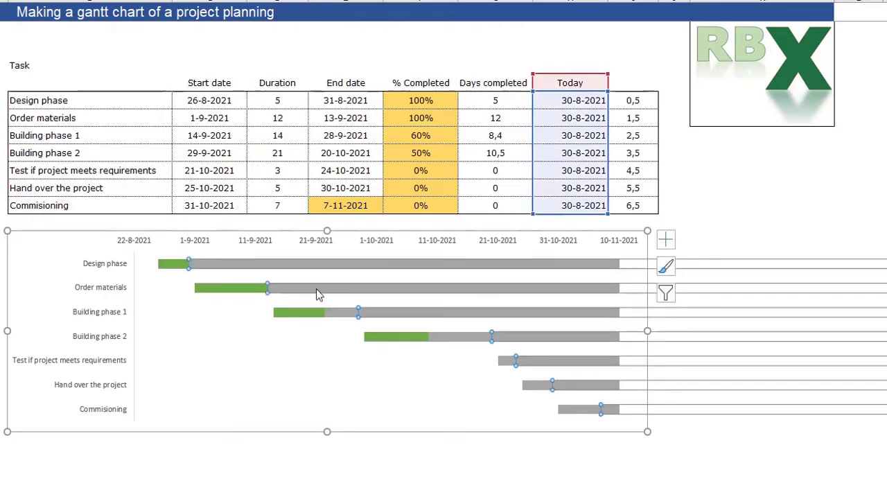
{"action": "right_click", "coordinate": [393, 289]}
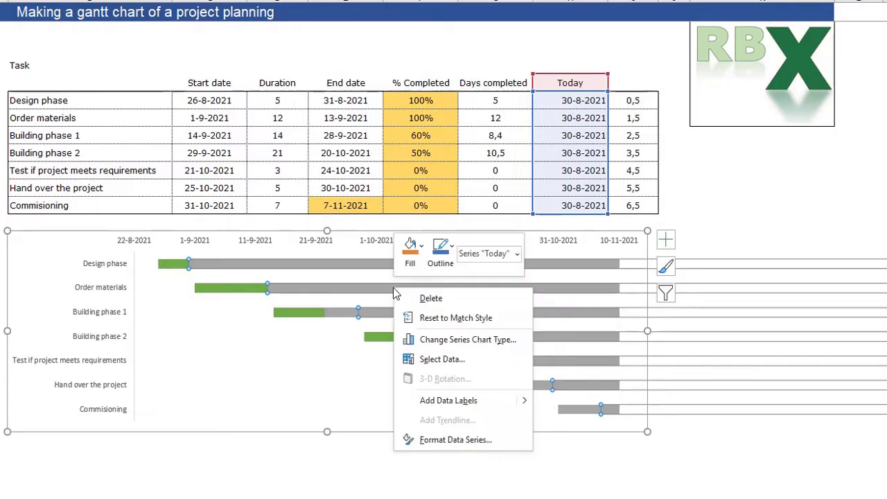
{"action": "left_click", "coordinate": [497, 340]}
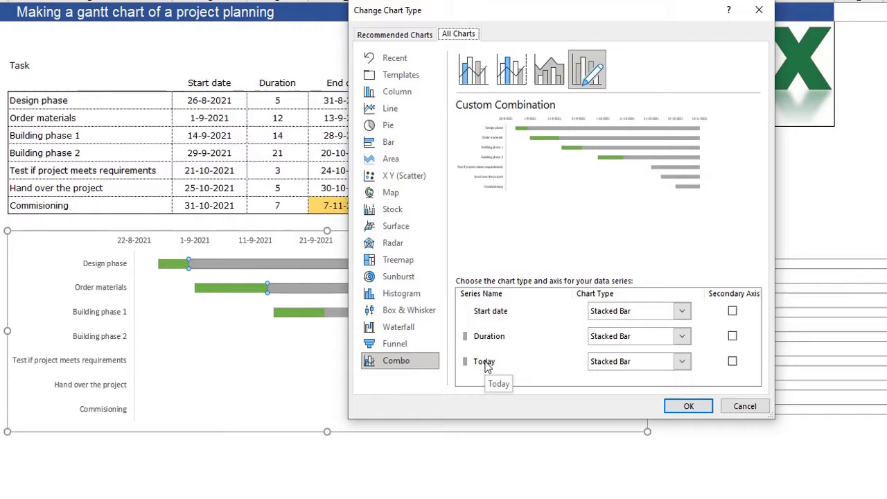
{"action": "left_click", "coordinate": [682, 363]}
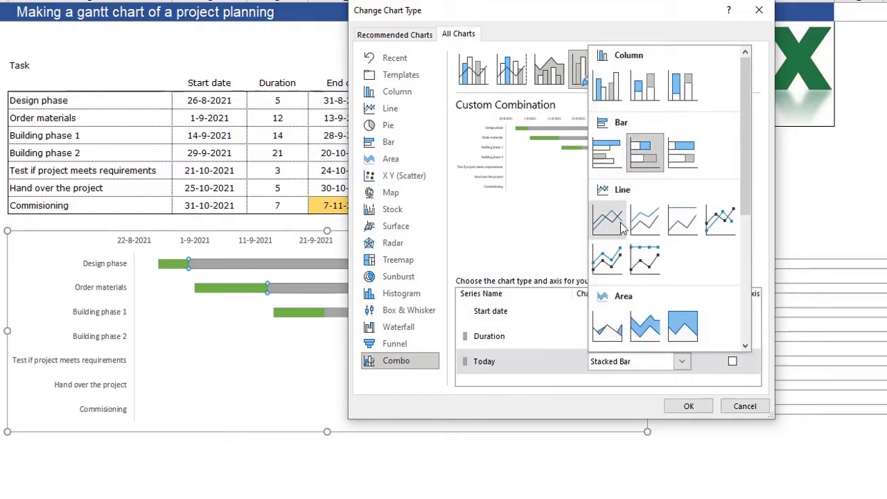
{"action": "scroll", "coordinate": [610, 222], "scroll_direction": "down", "scroll_amount": 3}
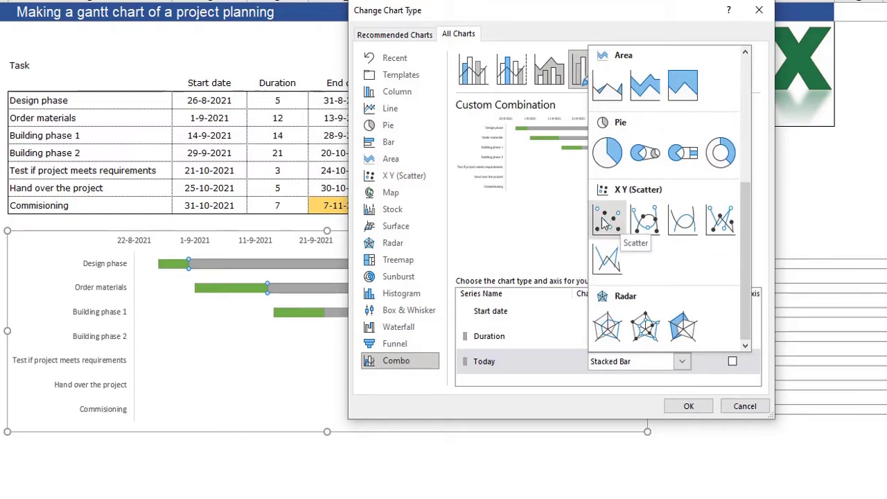
{"action": "left_click", "coordinate": [606, 220]}
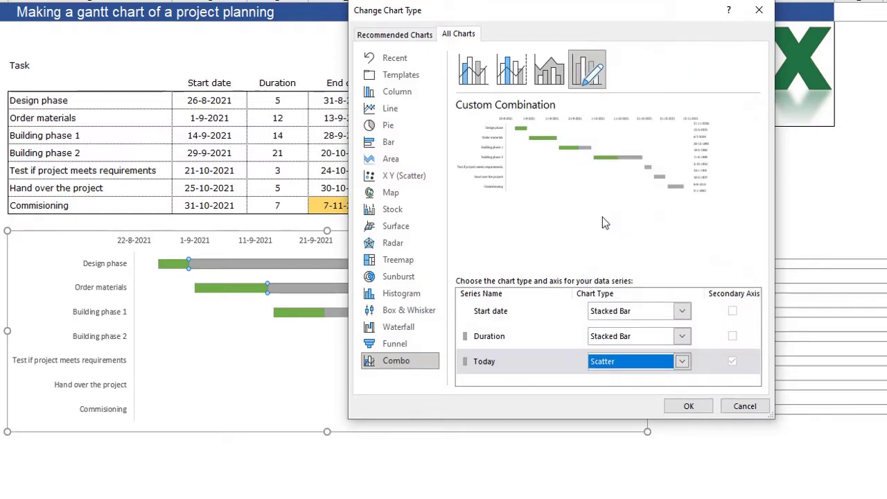
{"action": "left_click", "coordinate": [684, 407]}
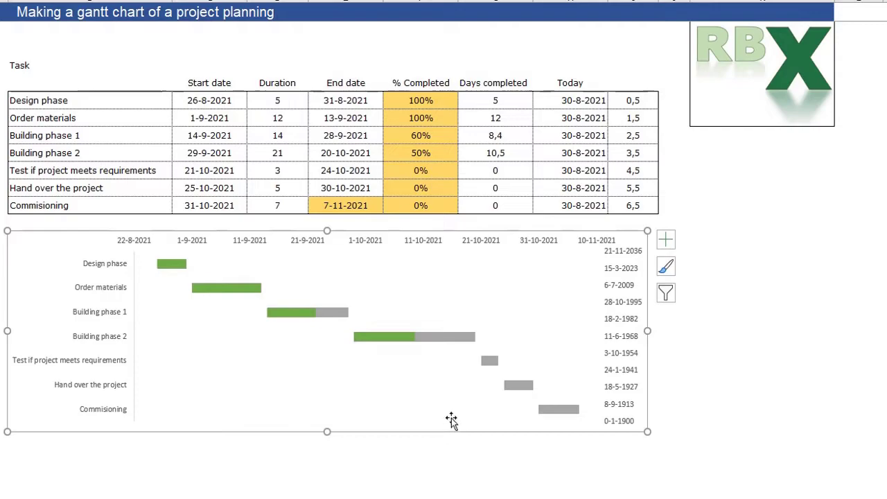
Edit the Today series in the chart's data source and set its X values to H6:H12
{"action": "mouse_move", "coordinate": [303, 360]}
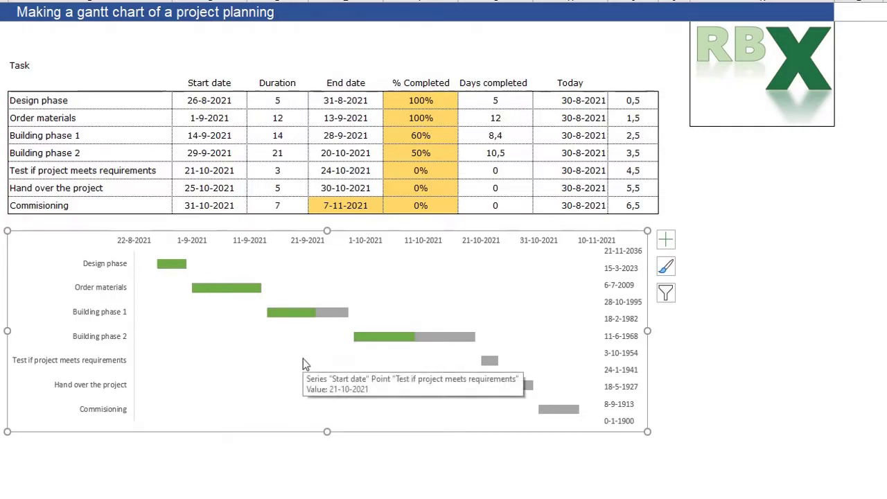
{"action": "right_click", "coordinate": [419, 292]}
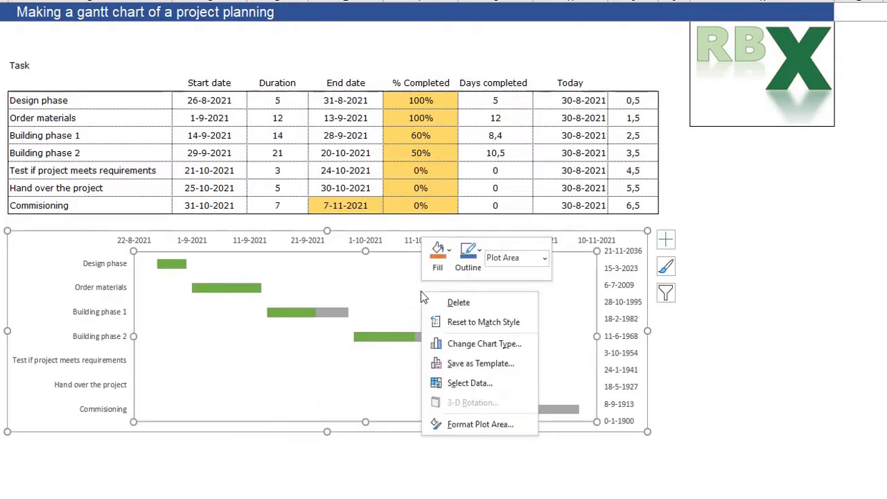
{"action": "left_click", "coordinate": [481, 383]}
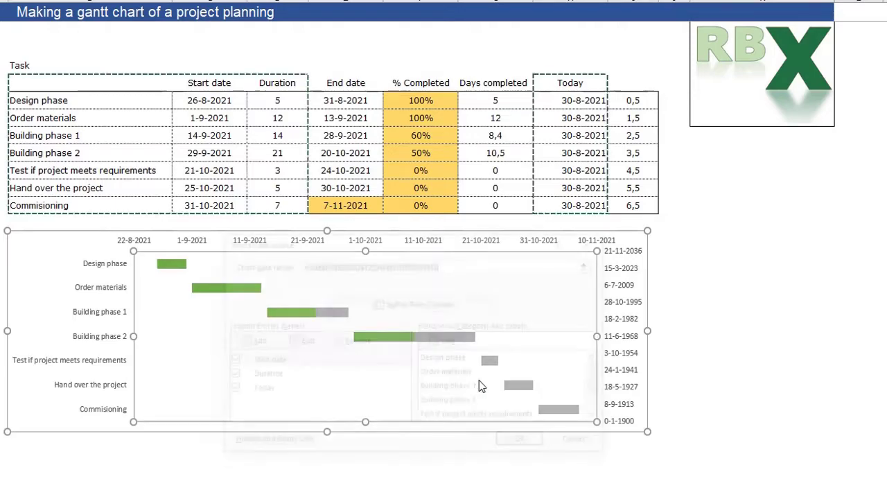
{"action": "left_click", "coordinate": [256, 391]}
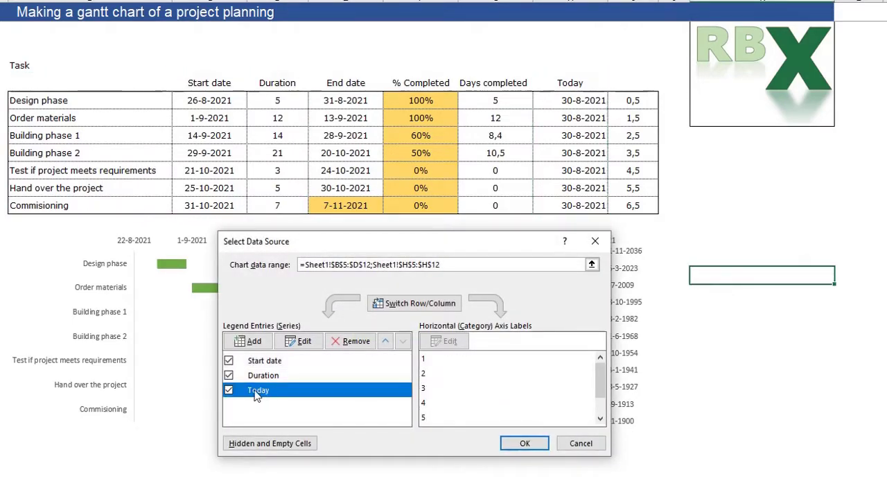
{"action": "left_click", "coordinate": [302, 341]}
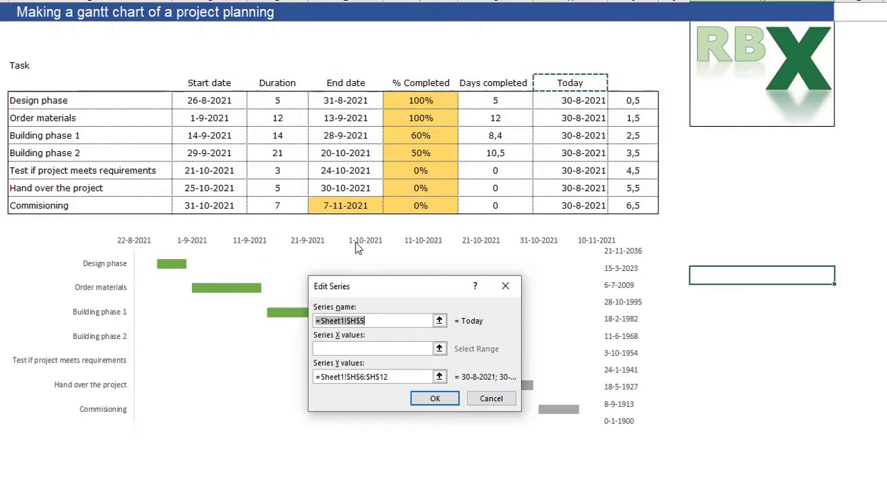
{"action": "left_click", "coordinate": [357, 348]}
{"action": "left_click_drag", "start_coordinate": [563, 101], "coordinate": [565, 205]}
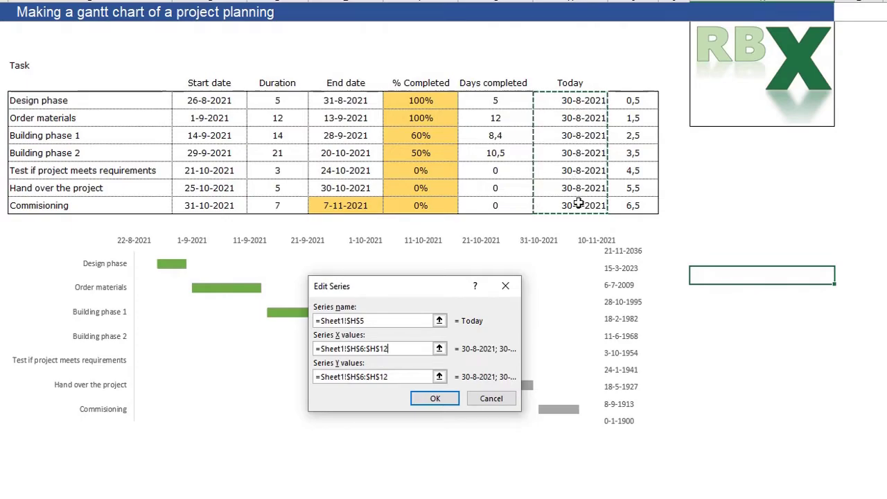
Replace the Today series' Y values with I6:I12 and apply the data source changes
{"action": "left_click_drag", "start_coordinate": [397, 375], "coordinate": [301, 376]}
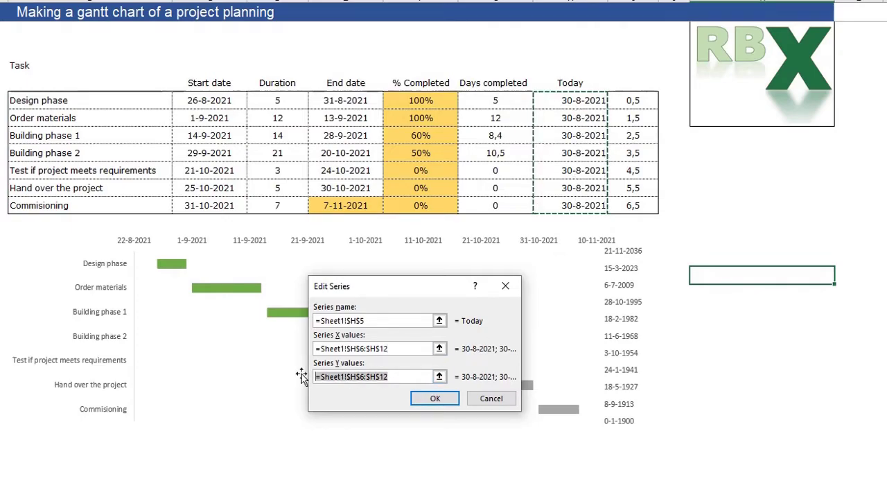
{"action": "key", "text": "Delete"}
{"action": "left_click_drag", "start_coordinate": [646, 101], "coordinate": [645, 205]}
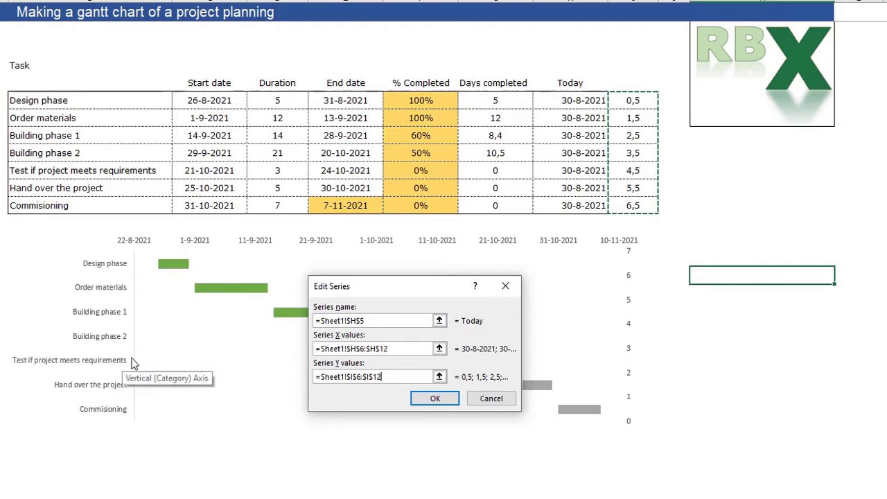
{"action": "left_click", "coordinate": [437, 398]}
{"action": "left_click", "coordinate": [524, 444]}
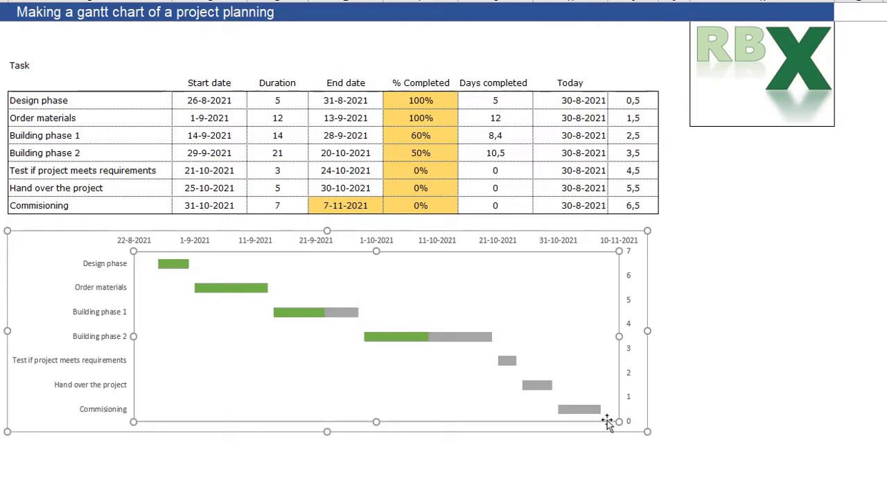
Delete the chart's secondary vertical axis with the 0 to 7 scale
{"action": "left_click", "coordinate": [629, 300]}
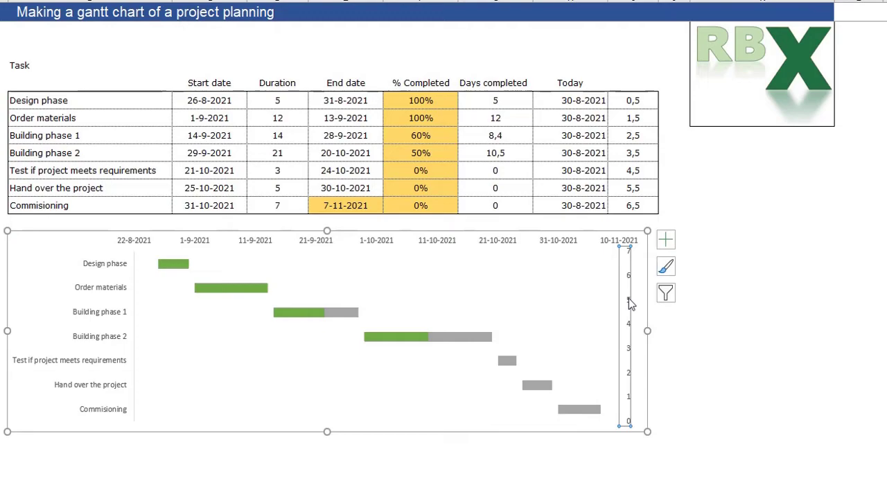
{"action": "key", "text": "Delete"}
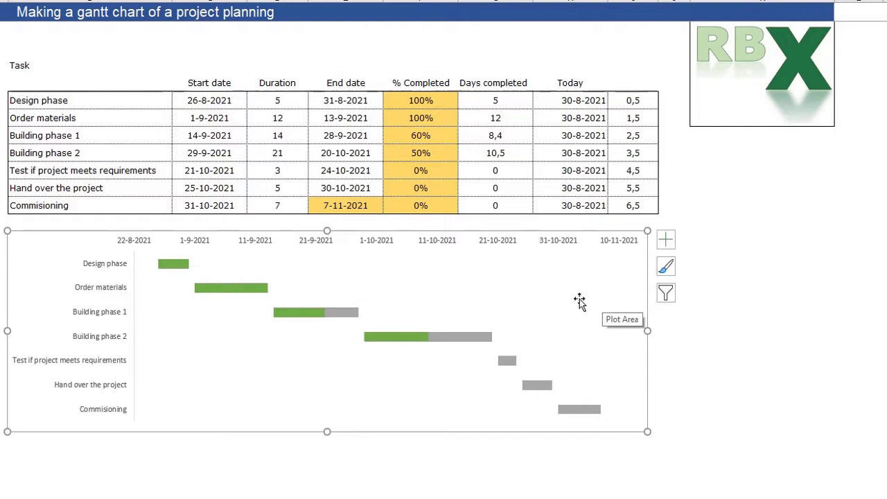
Format the Today series with a solid line in dark red
{"action": "key", "text": "ctrl+1"}
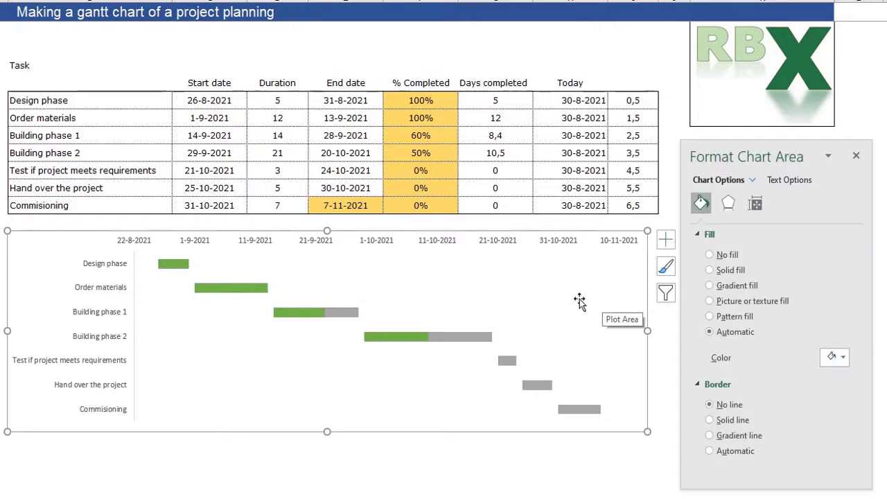
{"action": "left_click", "coordinate": [752, 180]}
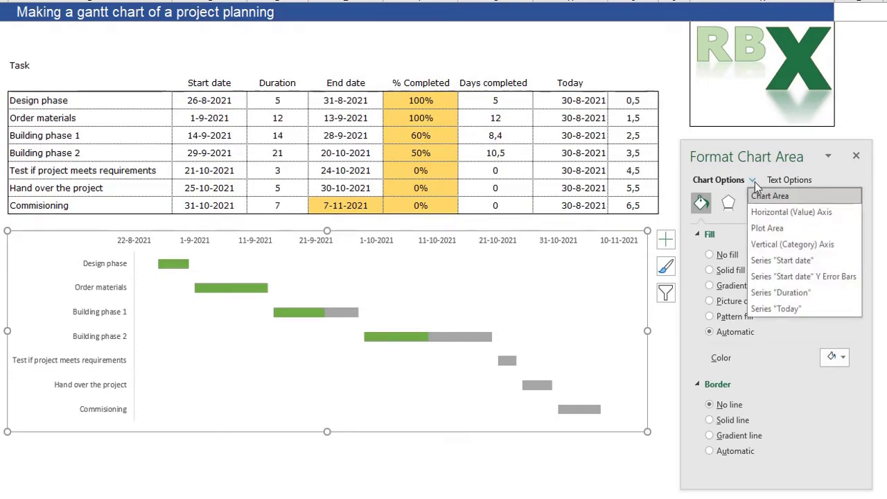
{"action": "left_click", "coordinate": [782, 309]}
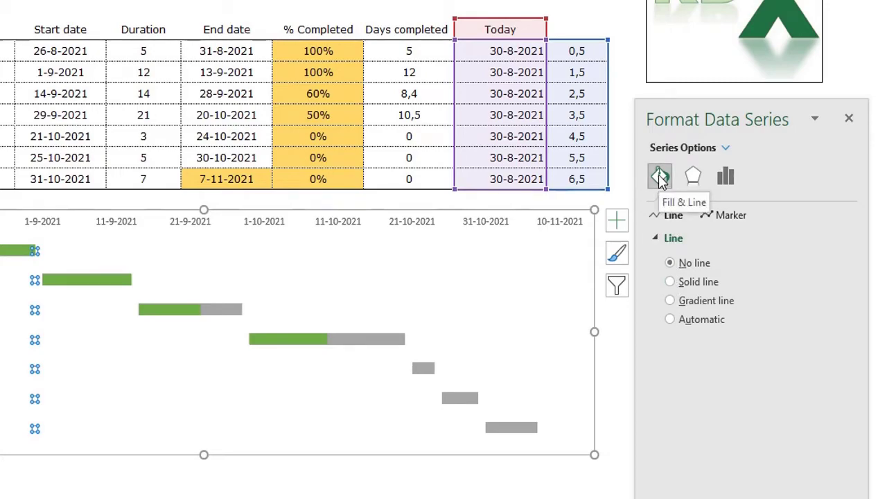
{"action": "left_click", "coordinate": [671, 282]}
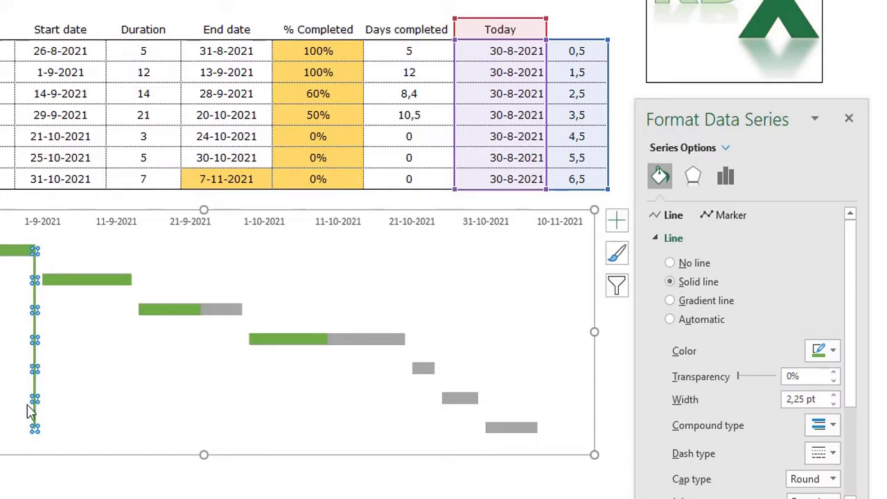
{"action": "left_click", "coordinate": [834, 352]}
{"action": "left_click", "coordinate": [826, 496]}
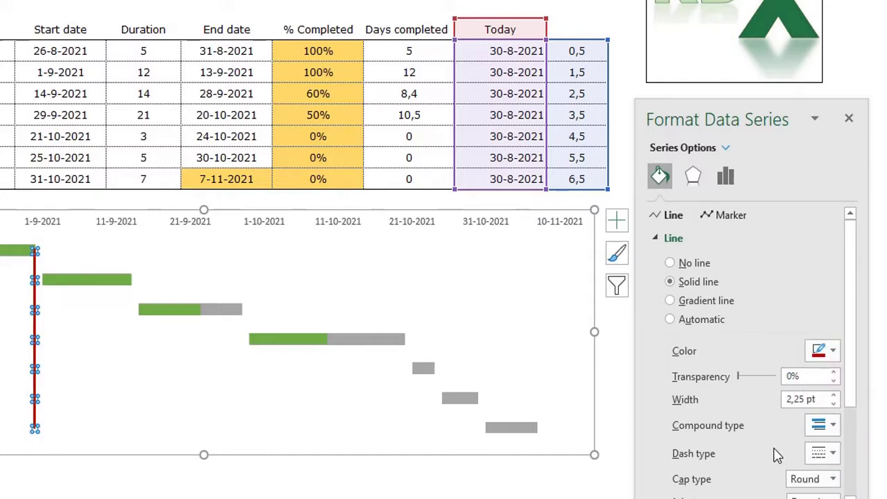
Give the Today line a solid triangular end arrow and deselect the chart
{"action": "scroll", "coordinate": [781, 387], "scroll_direction": "down", "scroll_amount": 1}
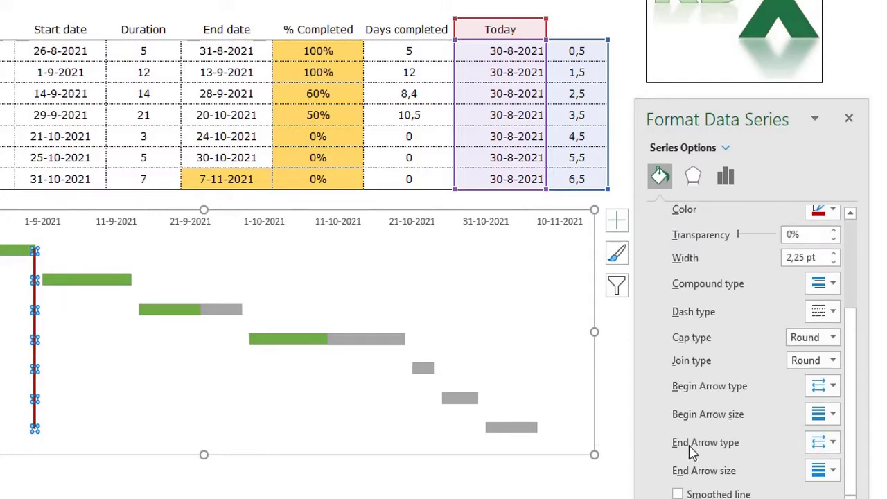
{"action": "left_click", "coordinate": [823, 443]}
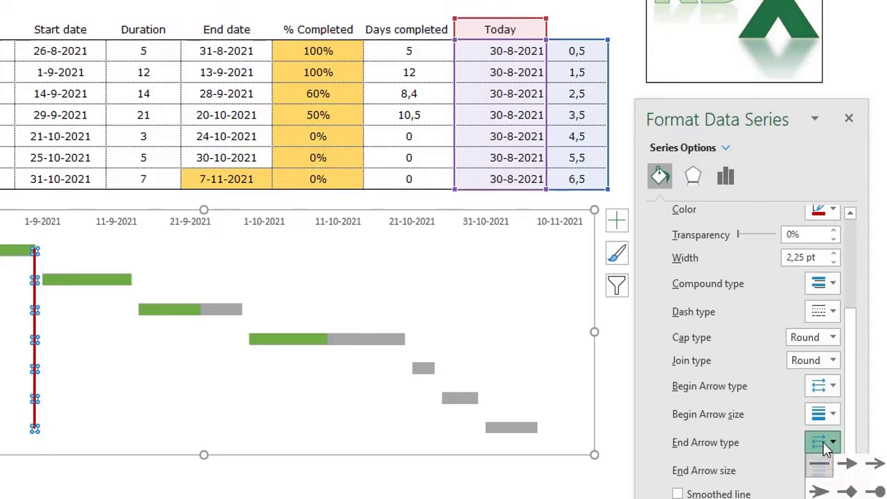
{"action": "left_click", "coordinate": [848, 478]}
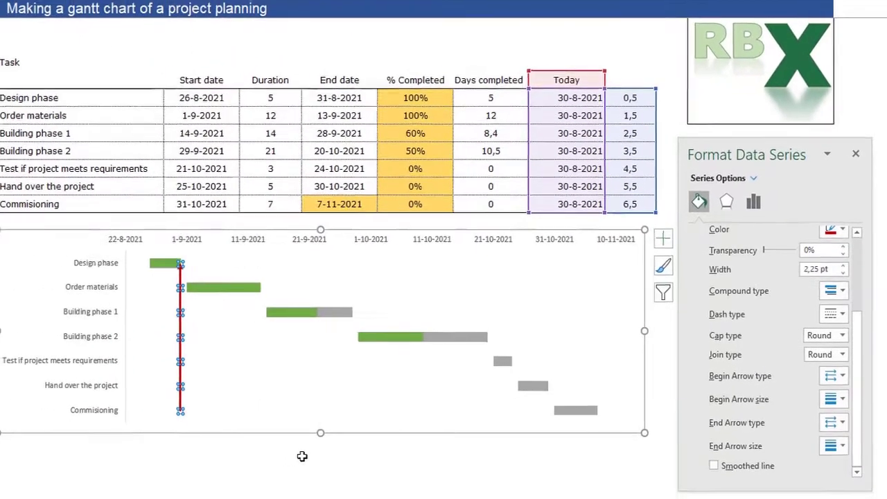
{"action": "left_click", "coordinate": [183, 484]}
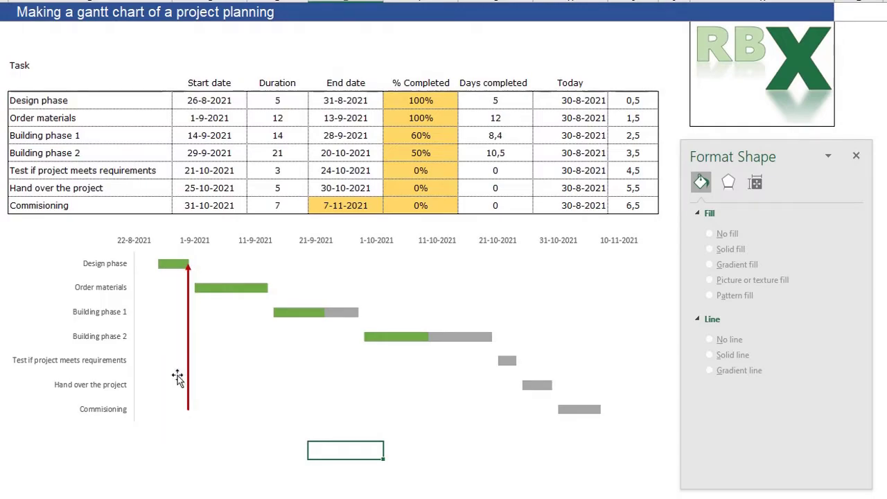
Add a data label to only the topmost point of the Today line, level with Design phase
{"action": "left_click", "coordinate": [188, 287]}
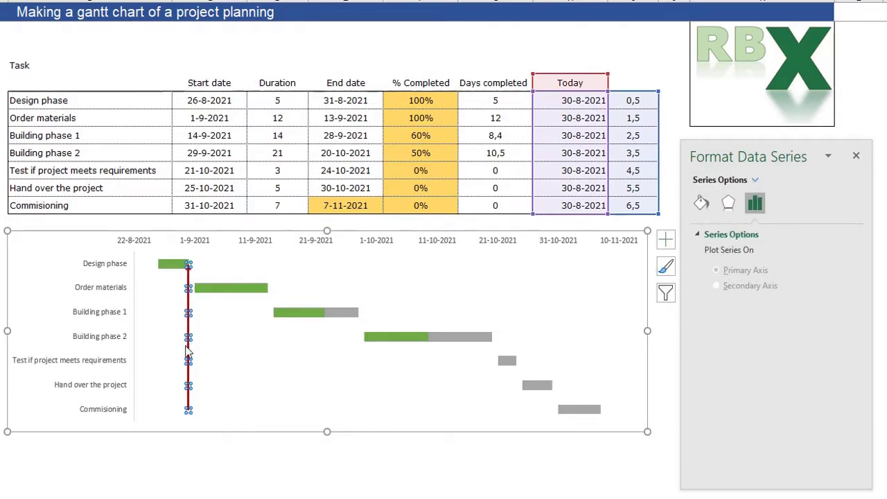
{"action": "left_click", "coordinate": [187, 265]}
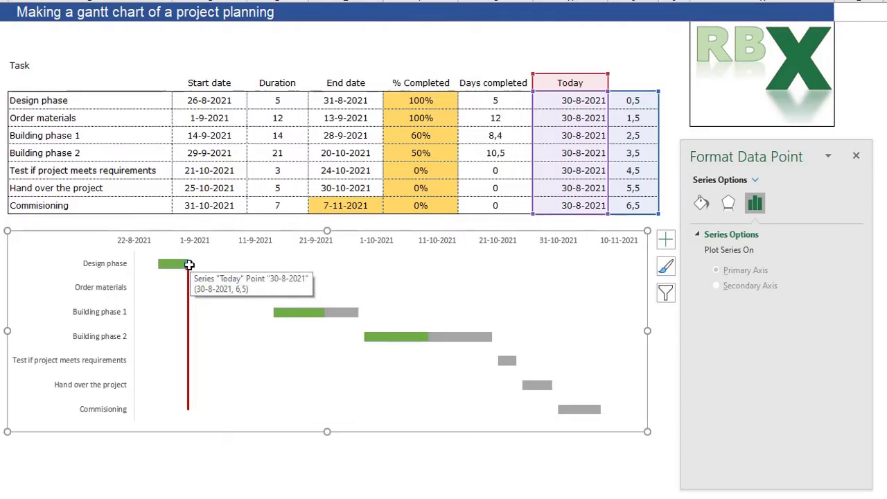
{"action": "right_click", "coordinate": [189, 265]}
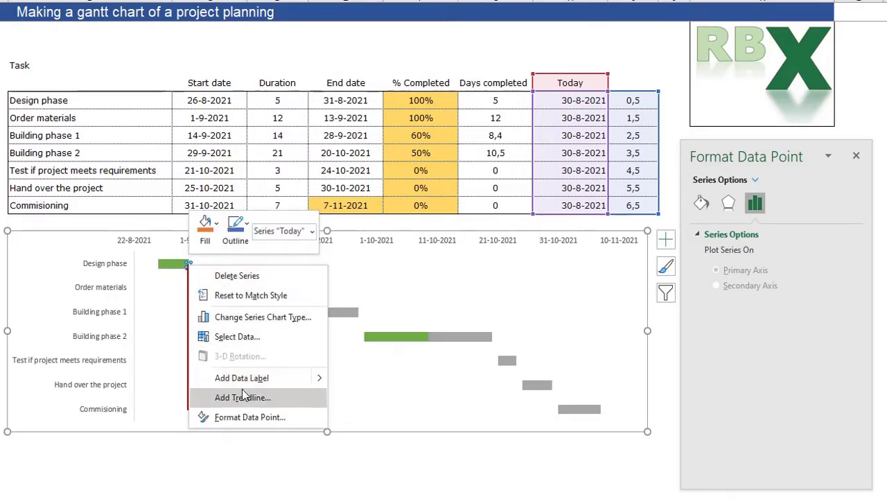
{"action": "left_click", "coordinate": [257, 378]}
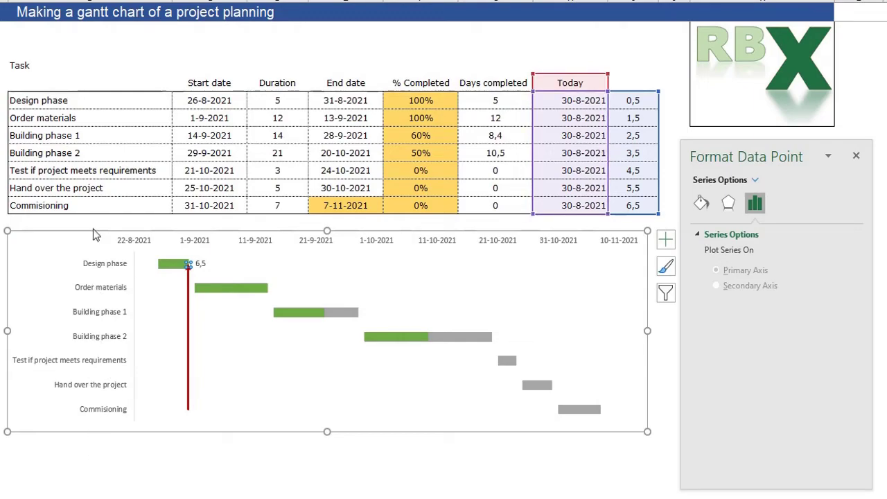
Make the Today line's data label show only the series name, without the Y value or leader lines
{"action": "left_click", "coordinate": [189, 263]}
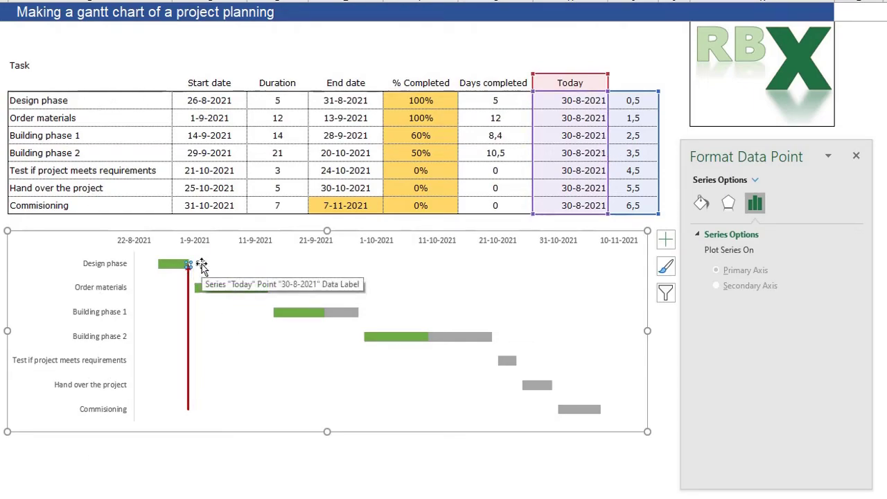
{"action": "left_click", "coordinate": [201, 265]}
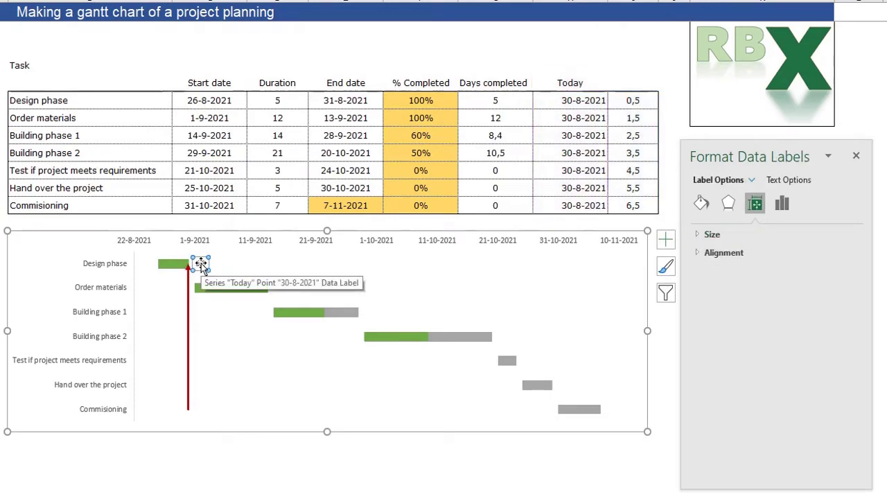
{"action": "left_click", "coordinate": [201, 264]}
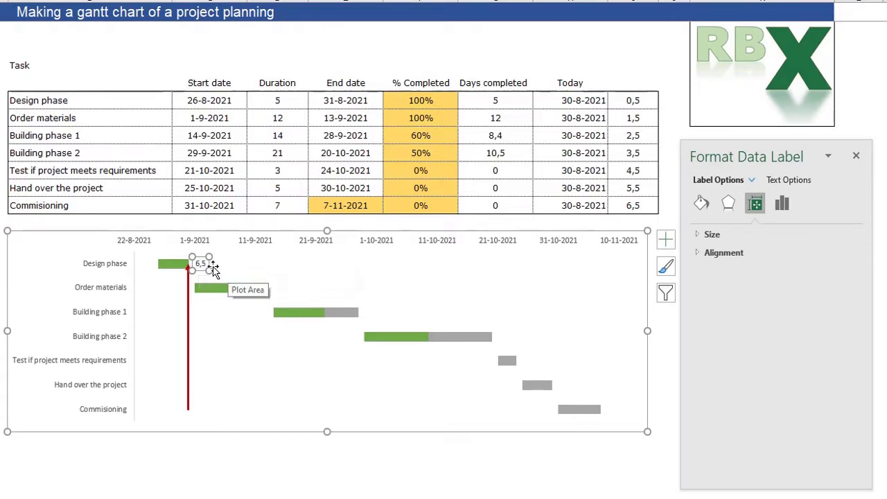
{"action": "left_click", "coordinate": [781, 203]}
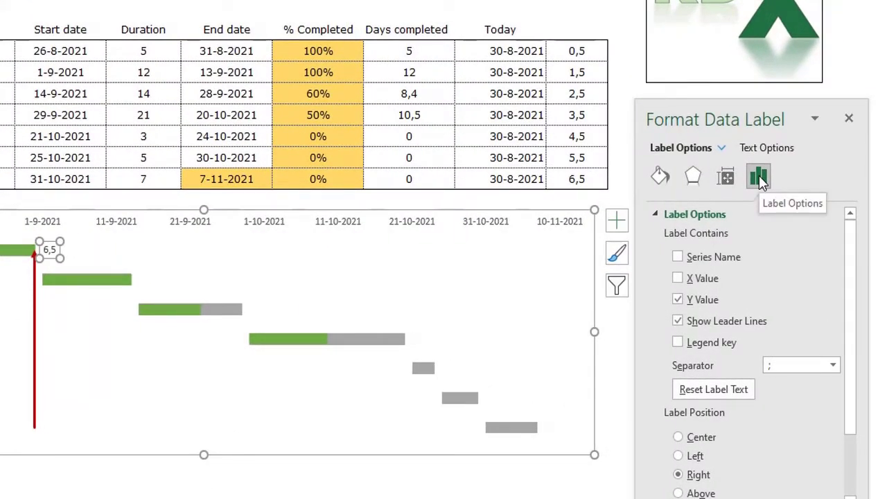
{"action": "left_click", "coordinate": [682, 258]}
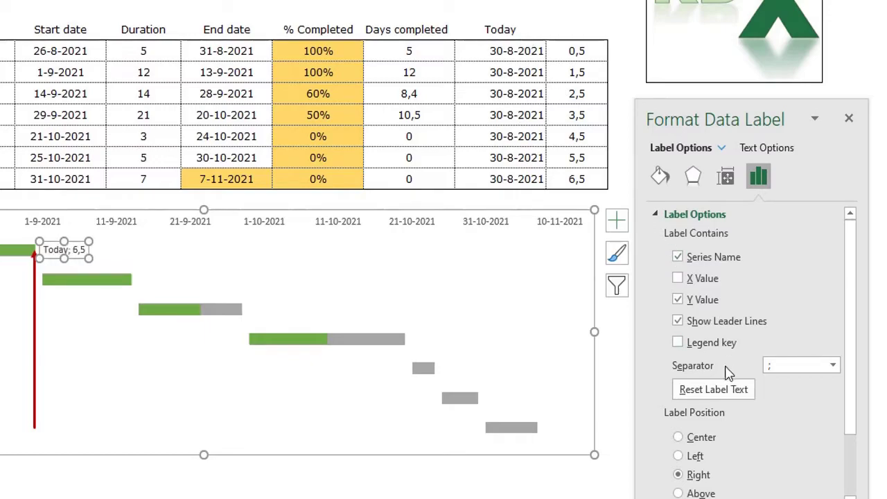
{"action": "left_click", "coordinate": [678, 301]}
{"action": "left_click", "coordinate": [678, 322]}
Position the Today data label above its point and close the label formatting options
{"action": "scroll", "coordinate": [744, 397], "scroll_direction": "down", "scroll_amount": 3}
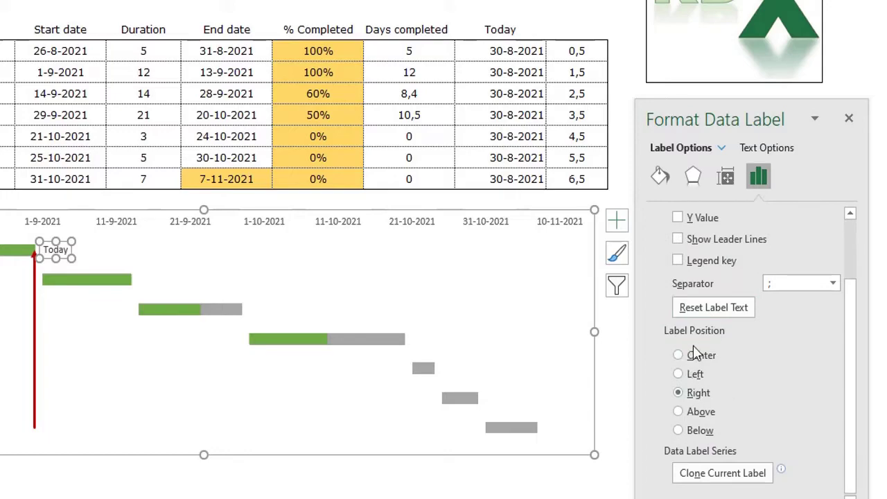
{"action": "left_click", "coordinate": [678, 411]}
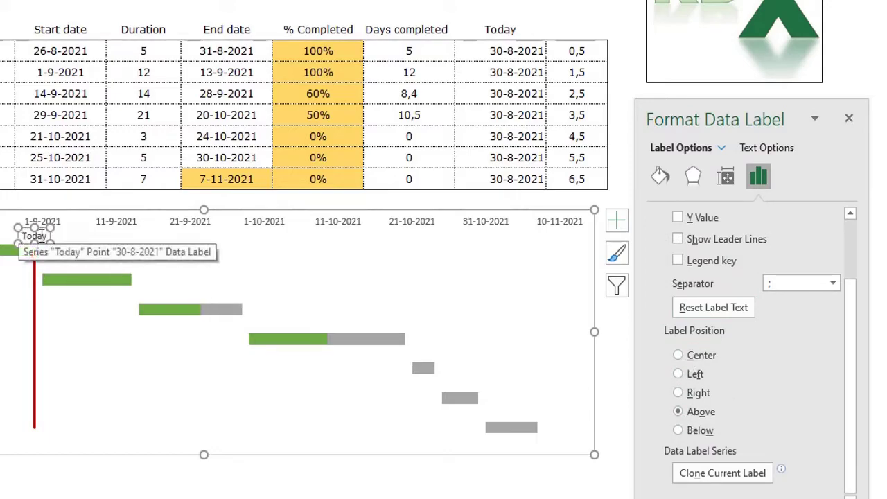
{"action": "left_click", "coordinate": [849, 121]}
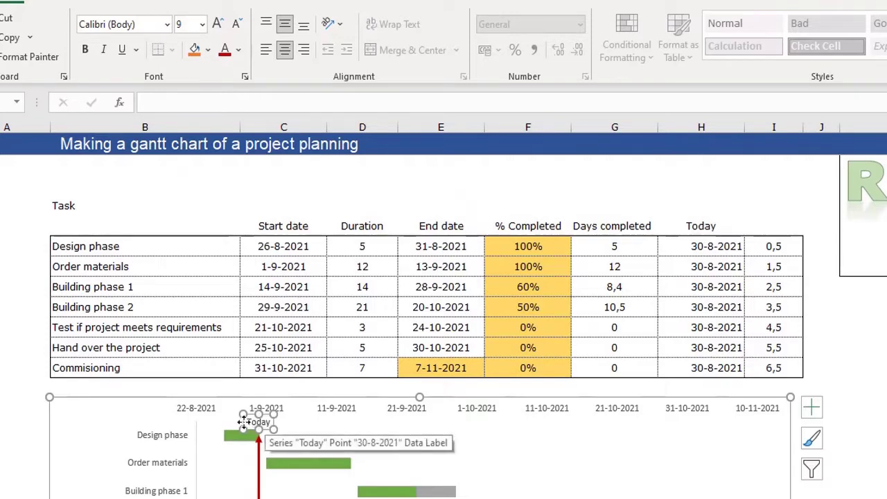
Format the Today label text in dark red, bold, font size 10, and deselect the chart
{"action": "left_click", "coordinate": [224, 50]}
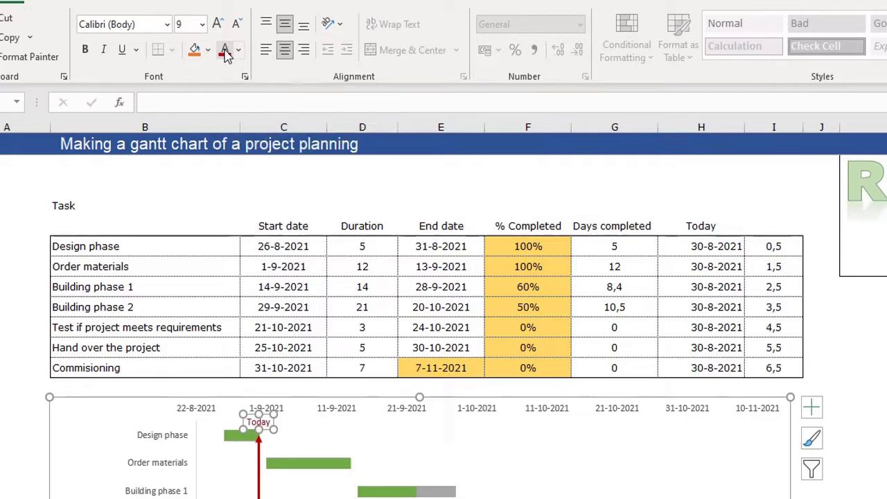
{"action": "left_click", "coordinate": [85, 50]}
{"action": "left_click", "coordinate": [216, 23]}
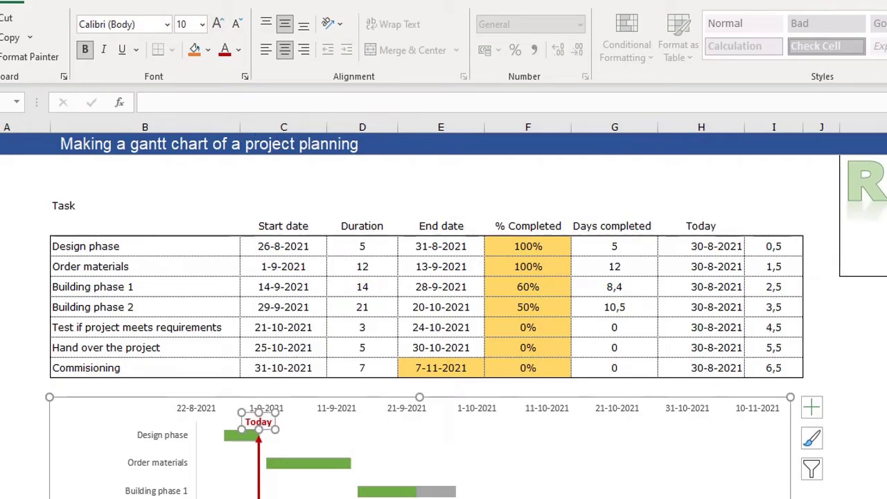
{"action": "left_click", "coordinate": [528, 386]}
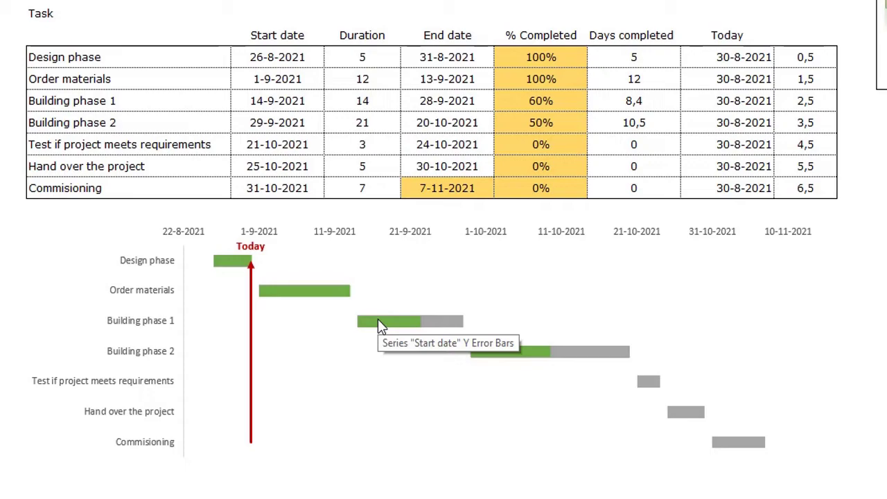
{"action": "mouse_move", "coordinate": [378, 318]}
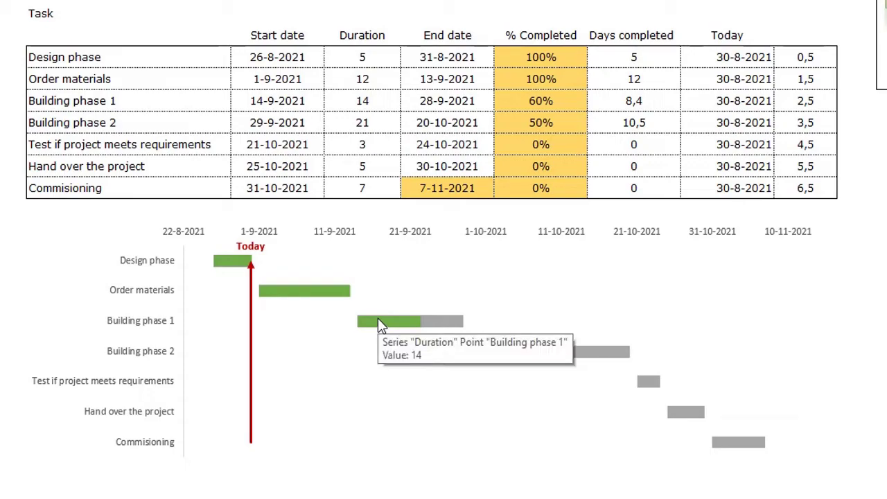